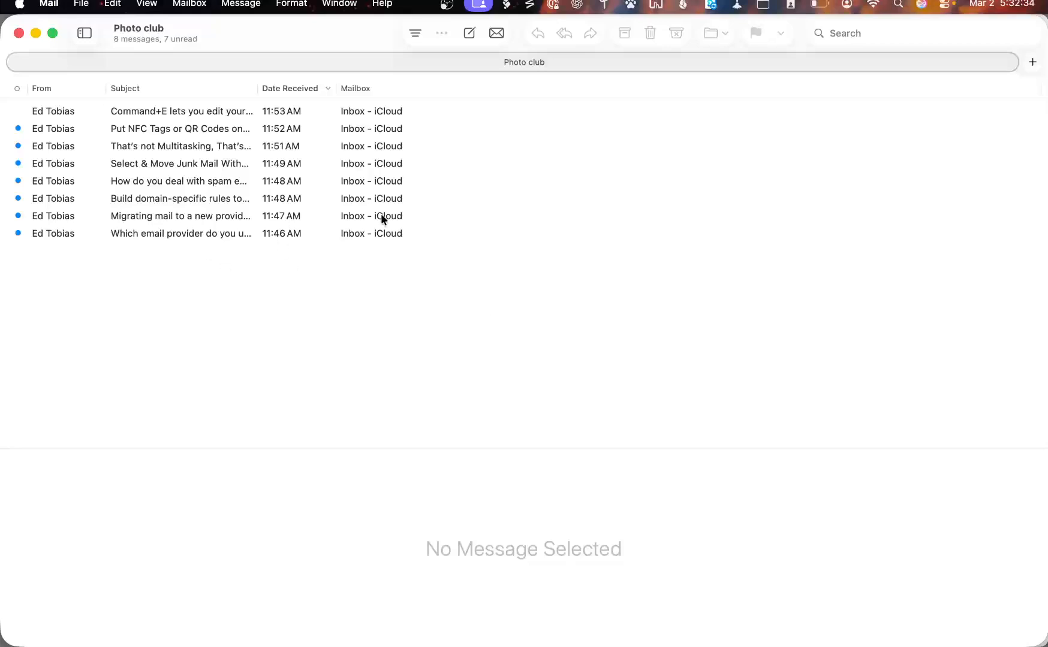
Step: Shrink the Mail window to half the screen and show the Obsidian vault beside it, keeping Mail active
{"action": "double_click", "coordinate": [301, 20]}
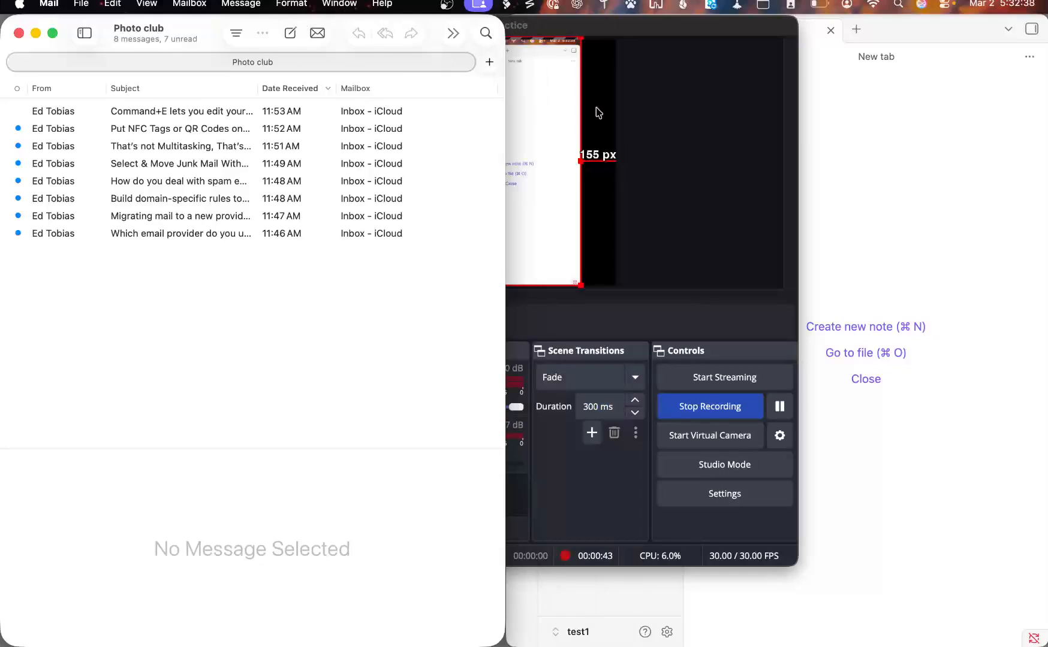
{"action": "left_click", "coordinate": [920, 171]}
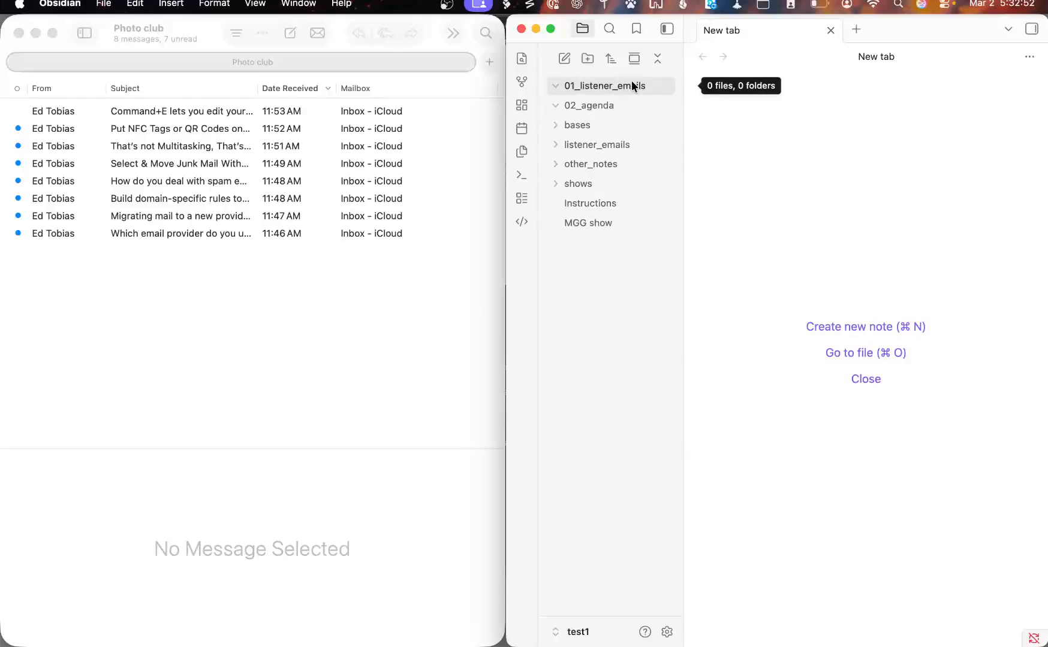
{"action": "left_click", "coordinate": [416, 288]}
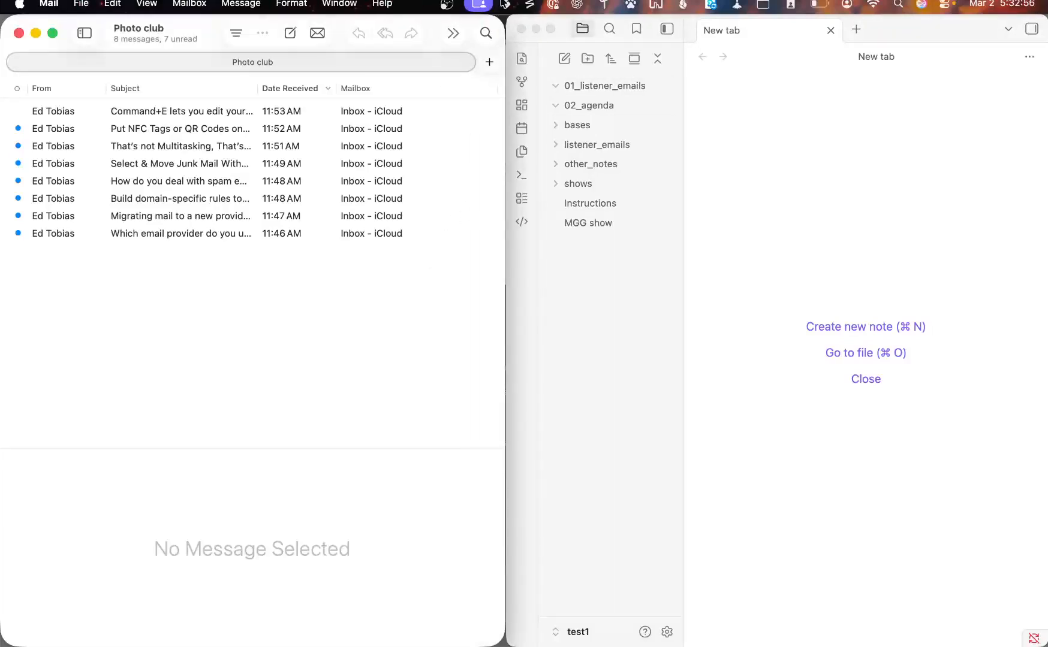
Step: Try to run the Mail_to_Obsidian script with no messages selected
{"action": "left_click", "coordinate": [507, 5]}
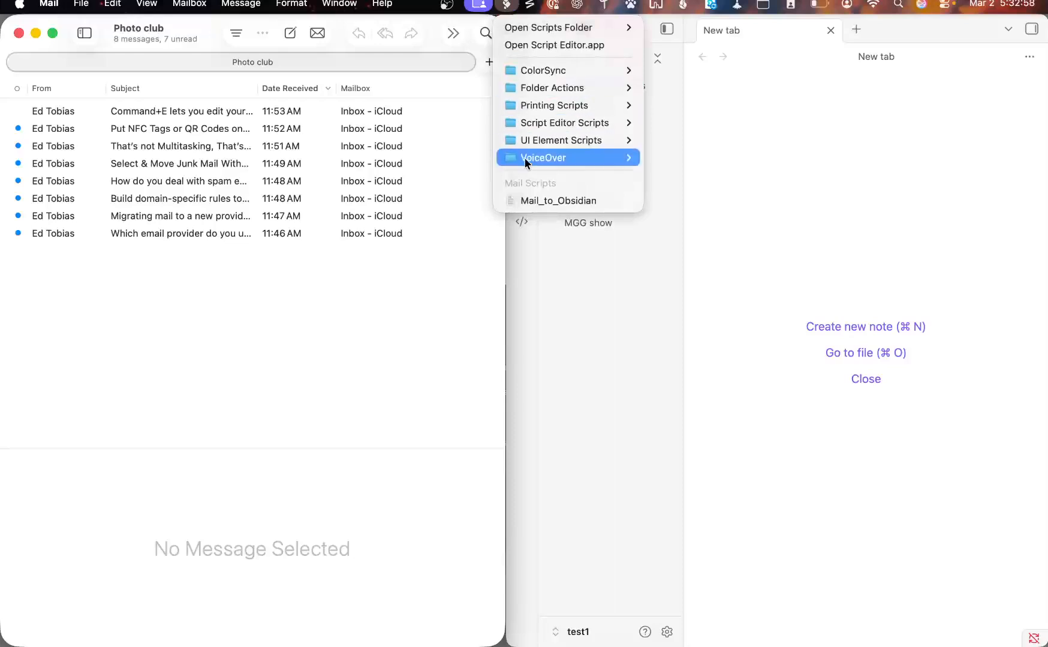
{"action": "left_click", "coordinate": [586, 200]}
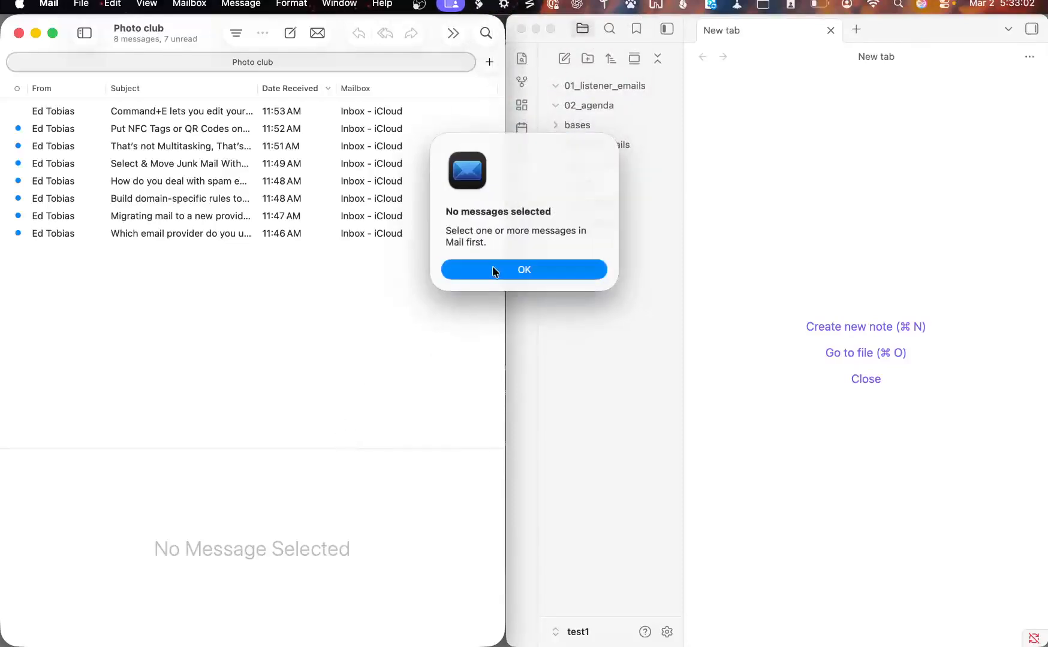
{"action": "left_click", "coordinate": [495, 271]}
Step: Select all the messages in the Photo club mailbox and run the Mail_to_Obsidian script on them
{"action": "left_click", "coordinate": [246, 111]}
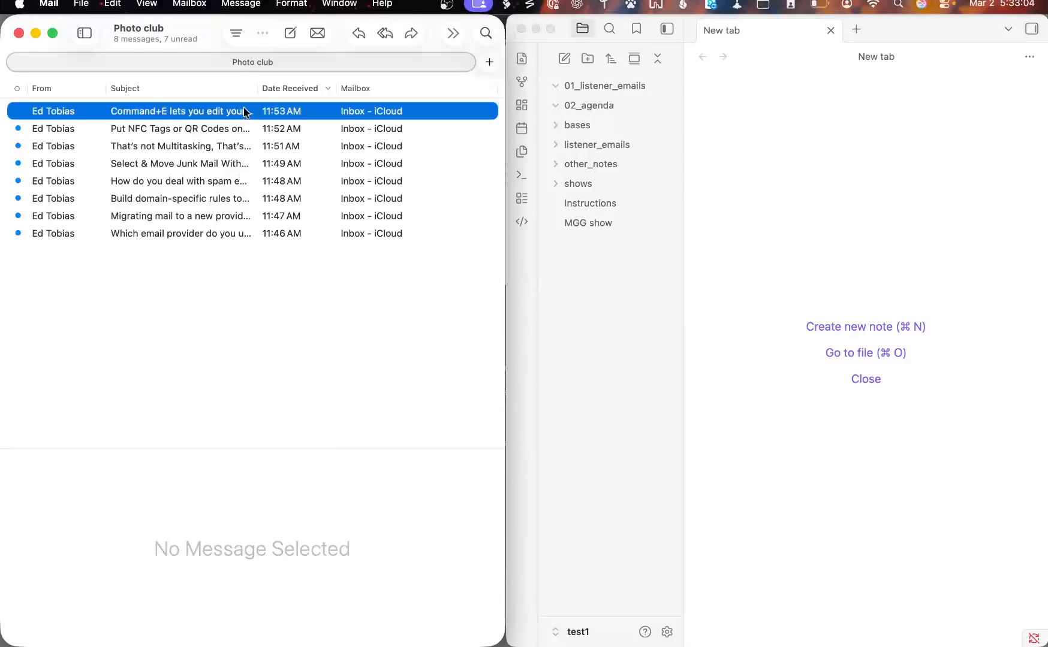
{"action": "left_click", "coordinate": [230, 234], "text": "shift"}
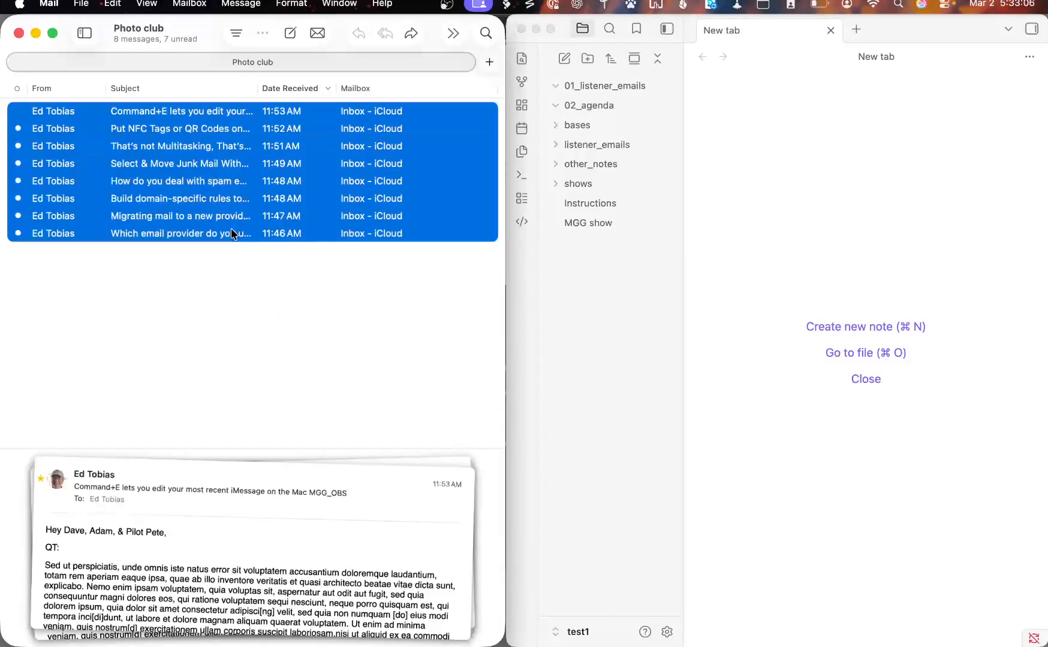
{"action": "left_click", "coordinate": [507, 6]}
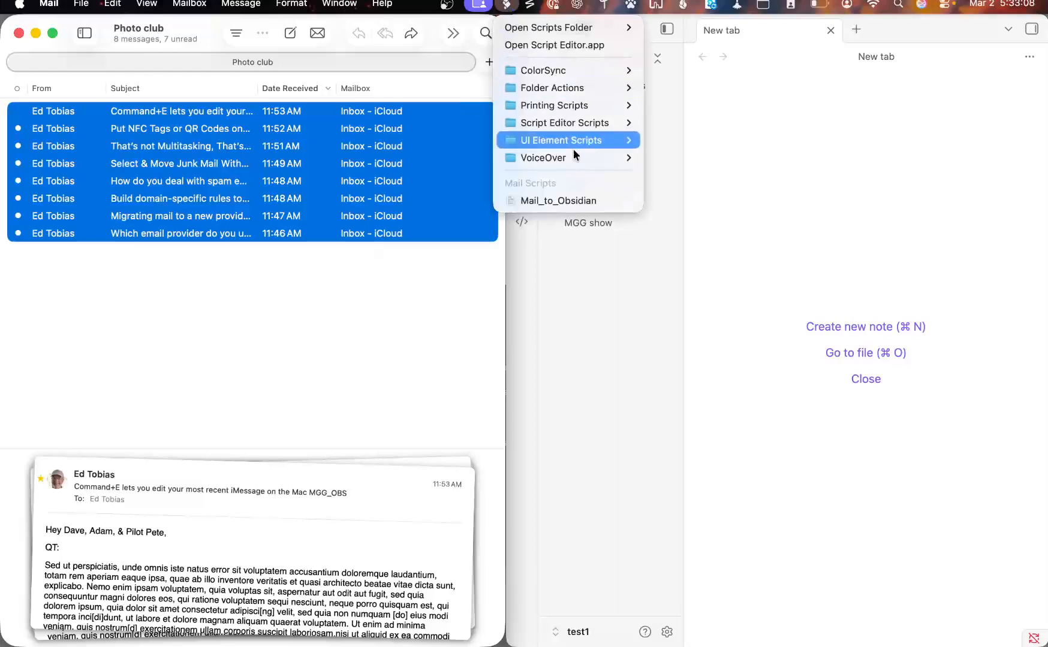
{"action": "left_click", "coordinate": [576, 200]}
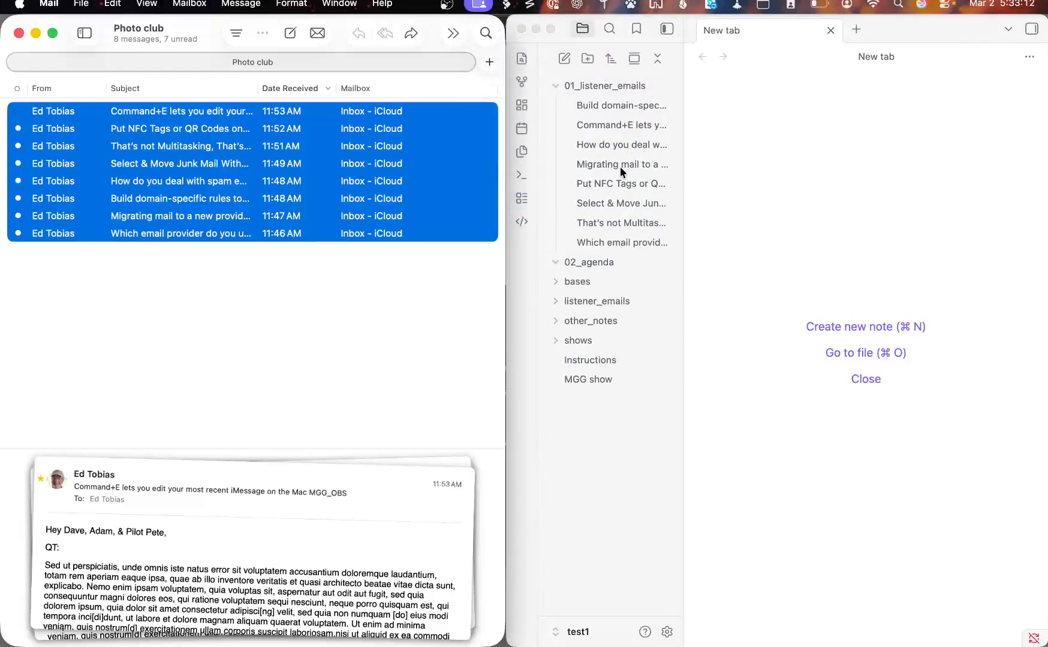
Step: Switch to Obsidian in an enlarged window and review several imported notes in the 01_listener_emails folder, including their properties
{"action": "double_click", "coordinate": [915, 26]}
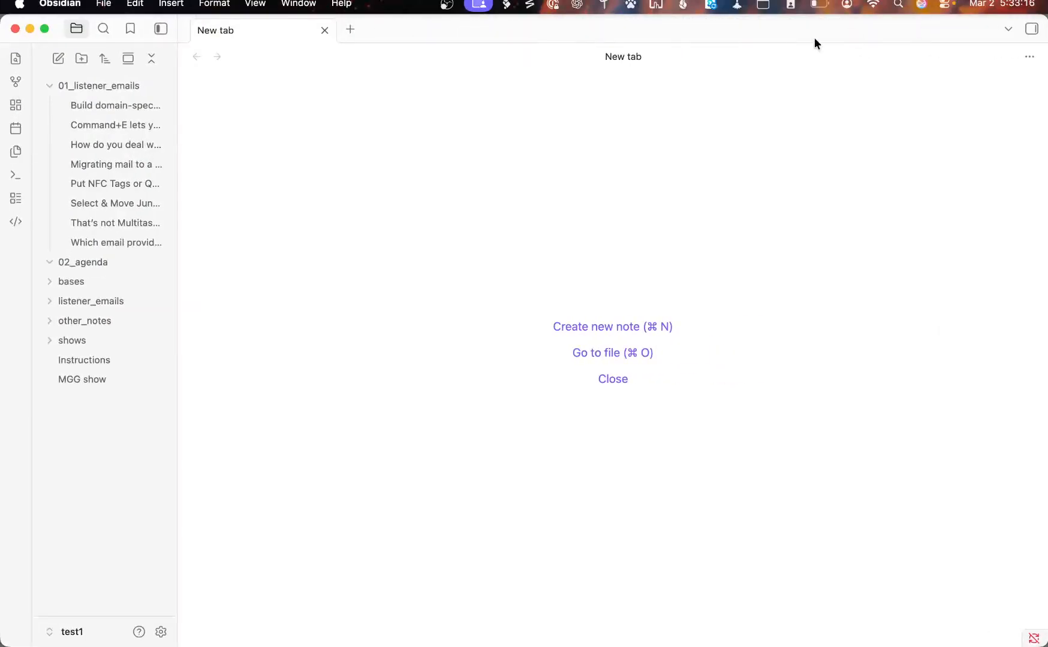
{"action": "left_click", "coordinate": [95, 123]}
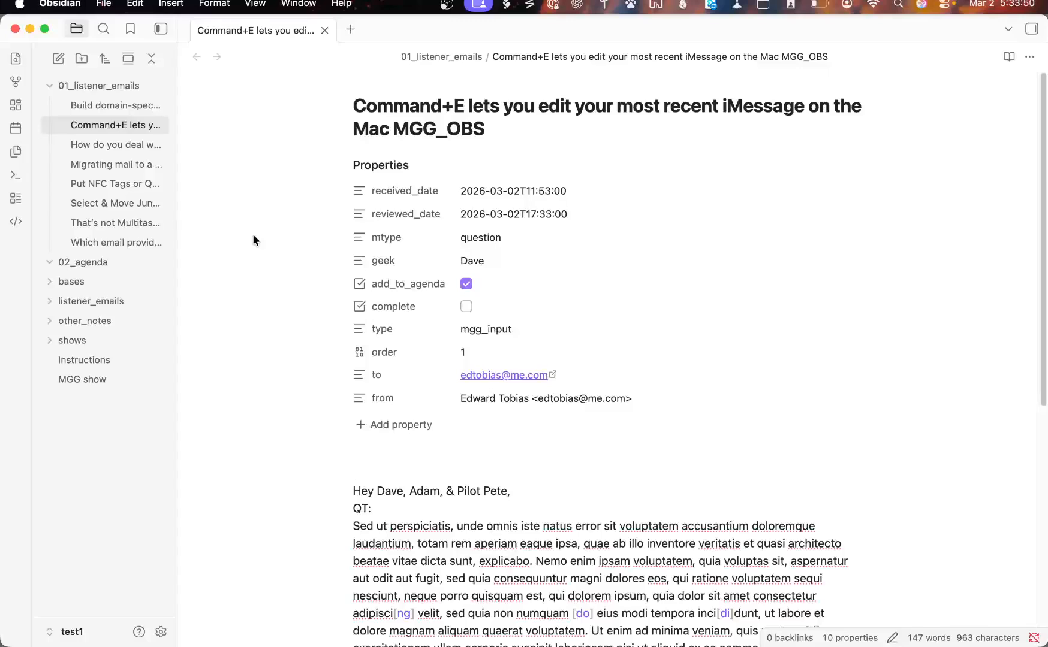
{"action": "left_click", "coordinate": [142, 184]}
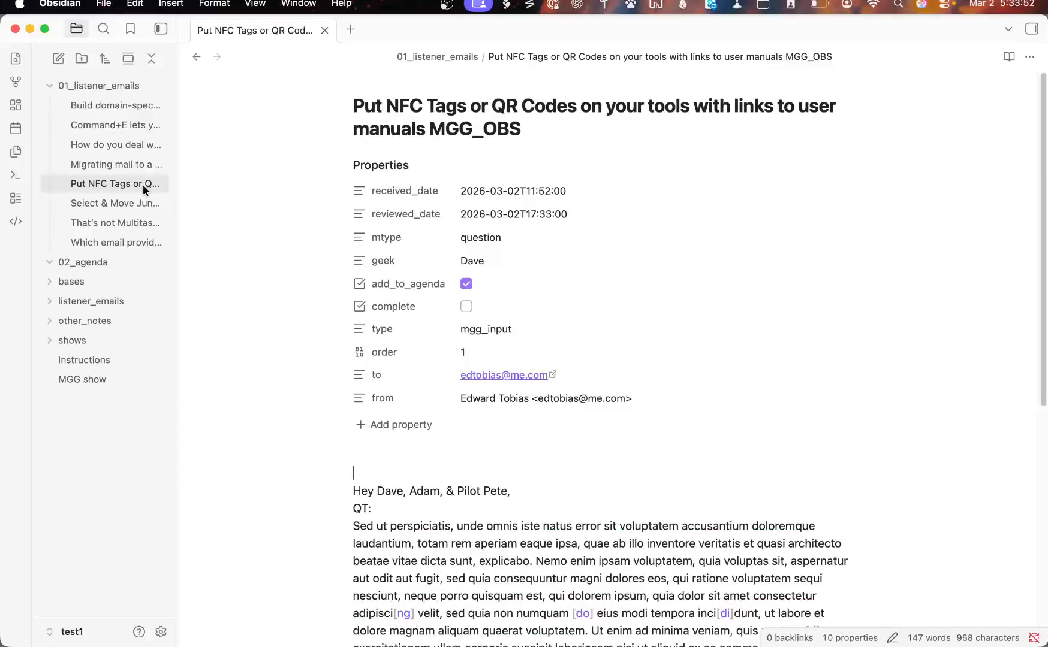
{"action": "left_click", "coordinate": [137, 204]}
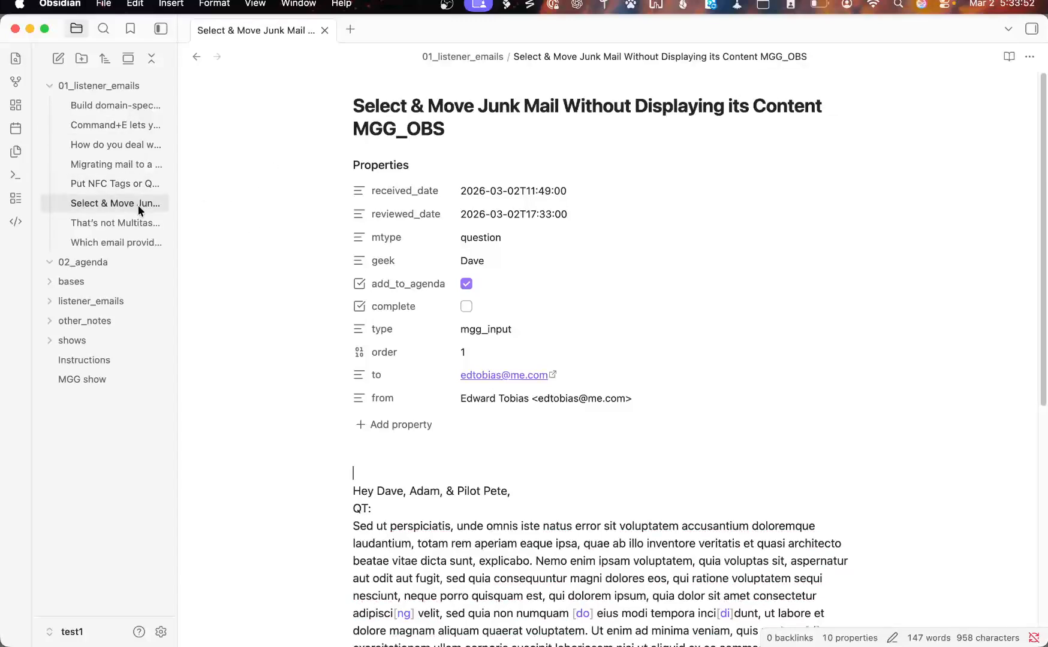
{"action": "left_click", "coordinate": [121, 139]}
{"action": "left_click", "coordinate": [121, 107]}
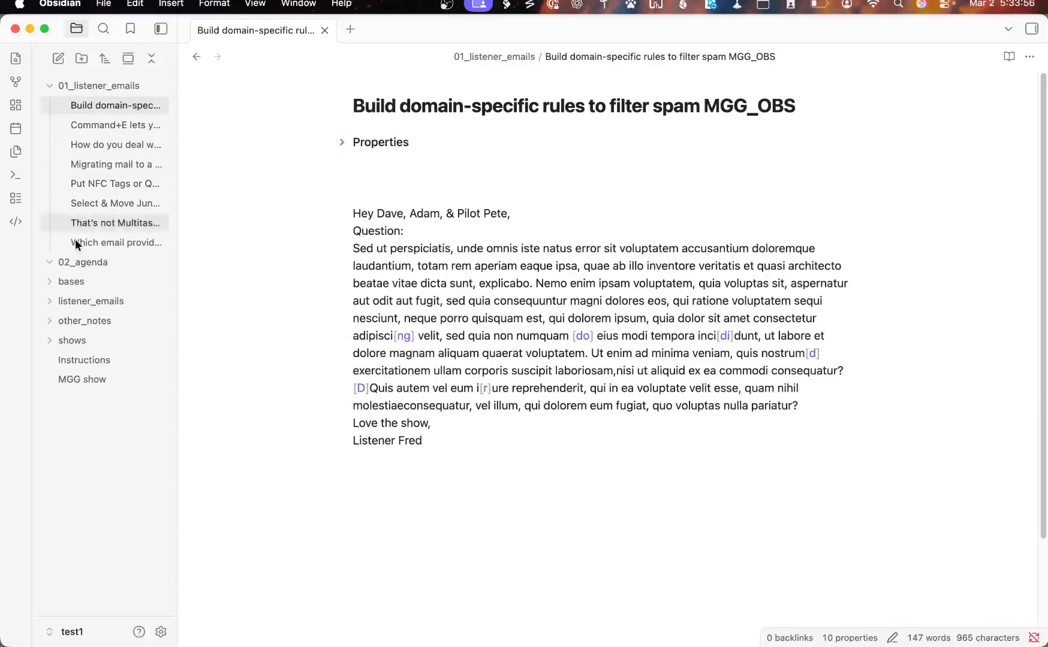
Step: Open the MGG show note and look through all the columns of its Agenda table
{"action": "left_click", "coordinate": [92, 380]}
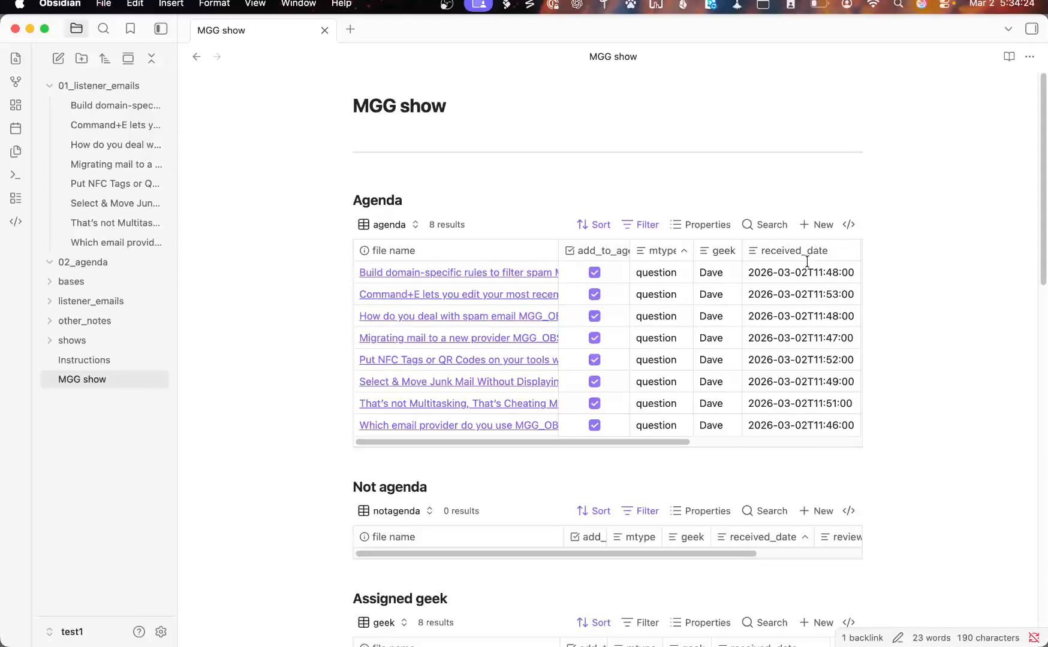
{"action": "scroll", "coordinate": [805, 291], "scroll_direction": "right", "scroll_amount": 5}
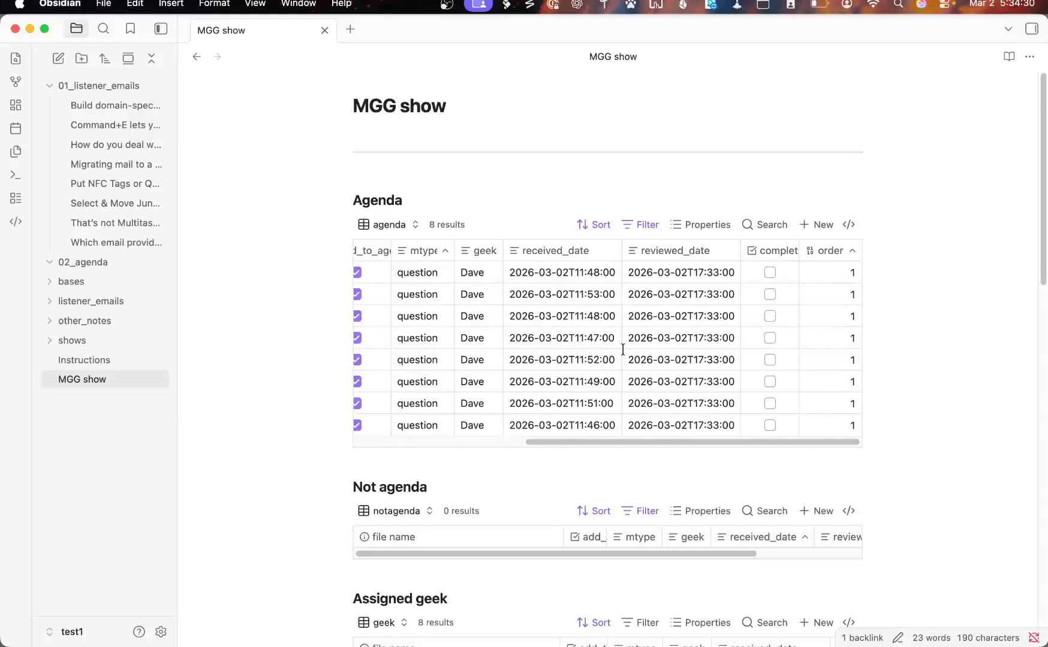
{"action": "scroll", "coordinate": [503, 337], "scroll_direction": "left", "scroll_amount": 5}
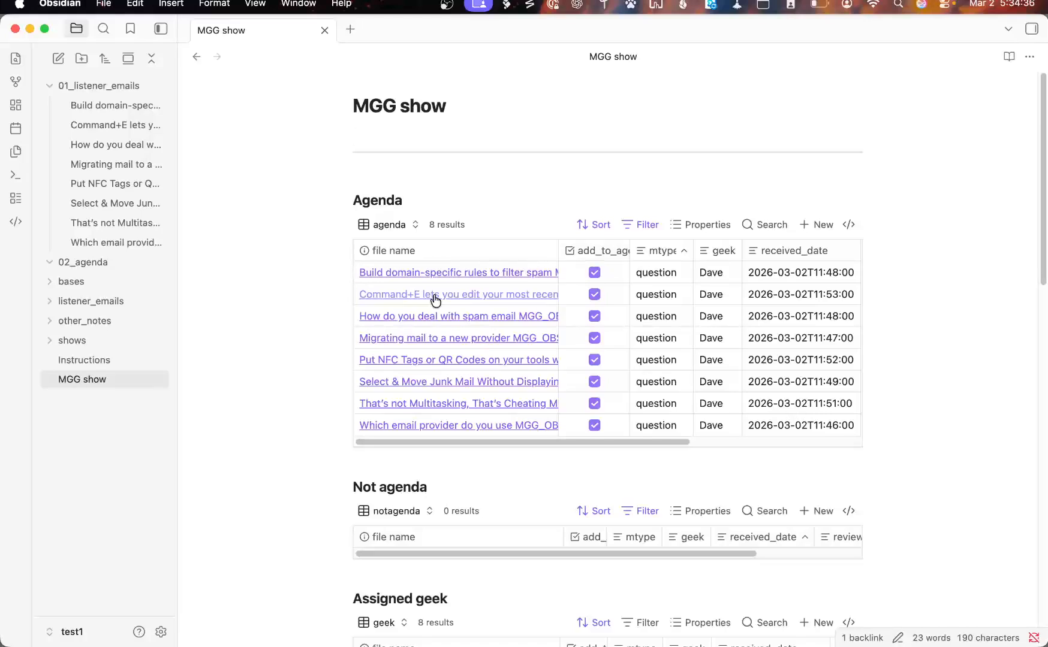
Step: Preview the properties and text of the "Build domain-specific rules to filter spam" note from the Agenda table, and open it in a new tab
{"action": "mouse_move", "coordinate": [436, 275]}
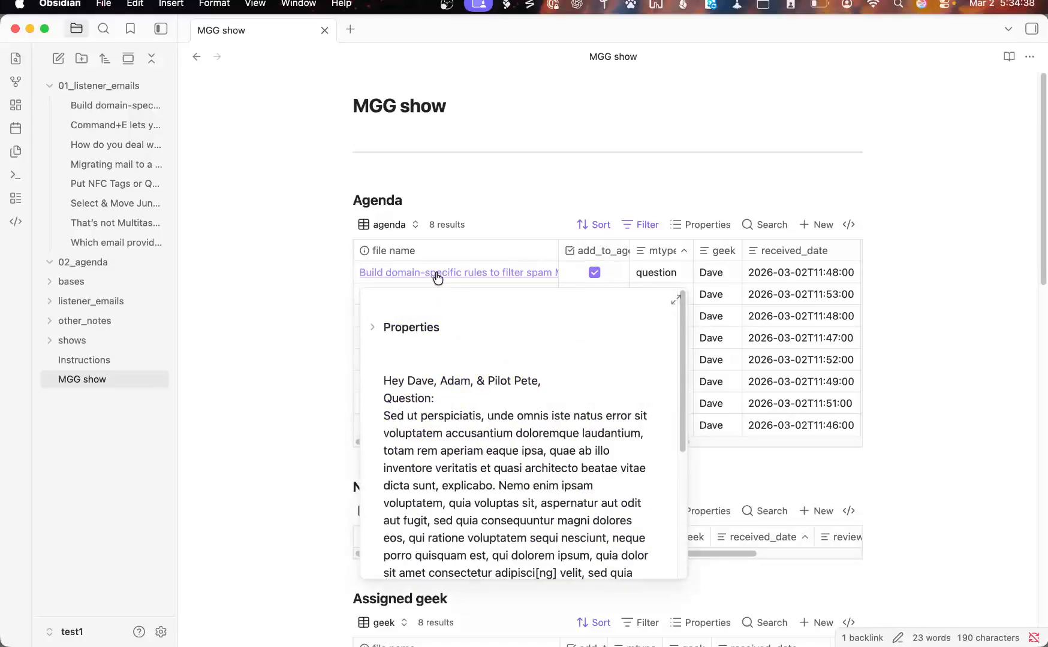
{"action": "left_click", "coordinate": [370, 327]}
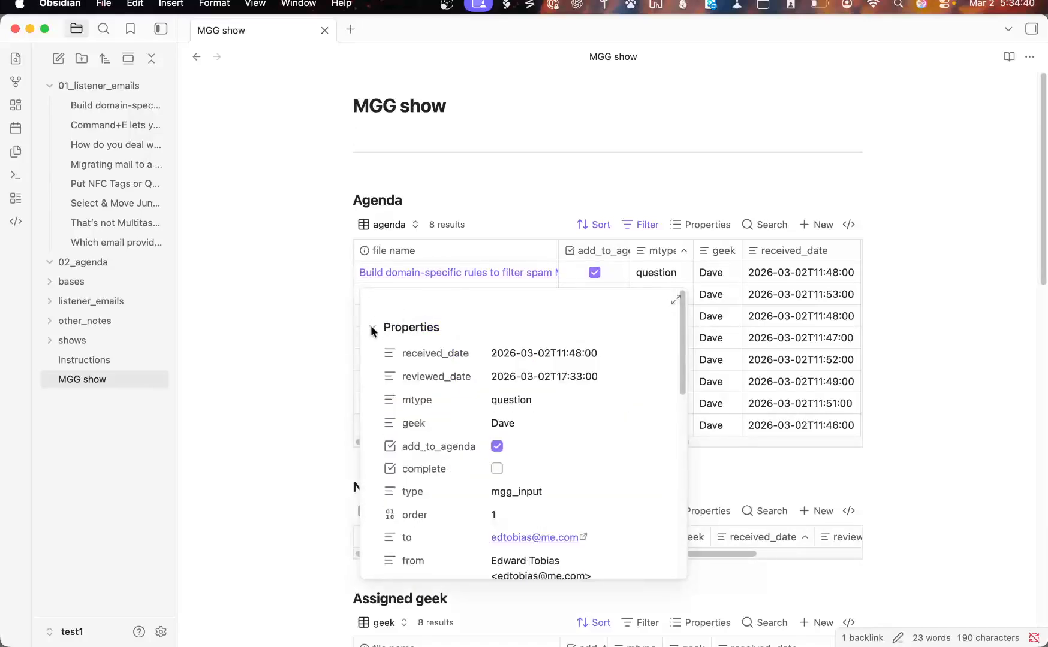
{"action": "left_click", "coordinate": [371, 327]}
{"action": "scroll", "coordinate": [441, 376], "scroll_direction": "down", "scroll_amount": 5}
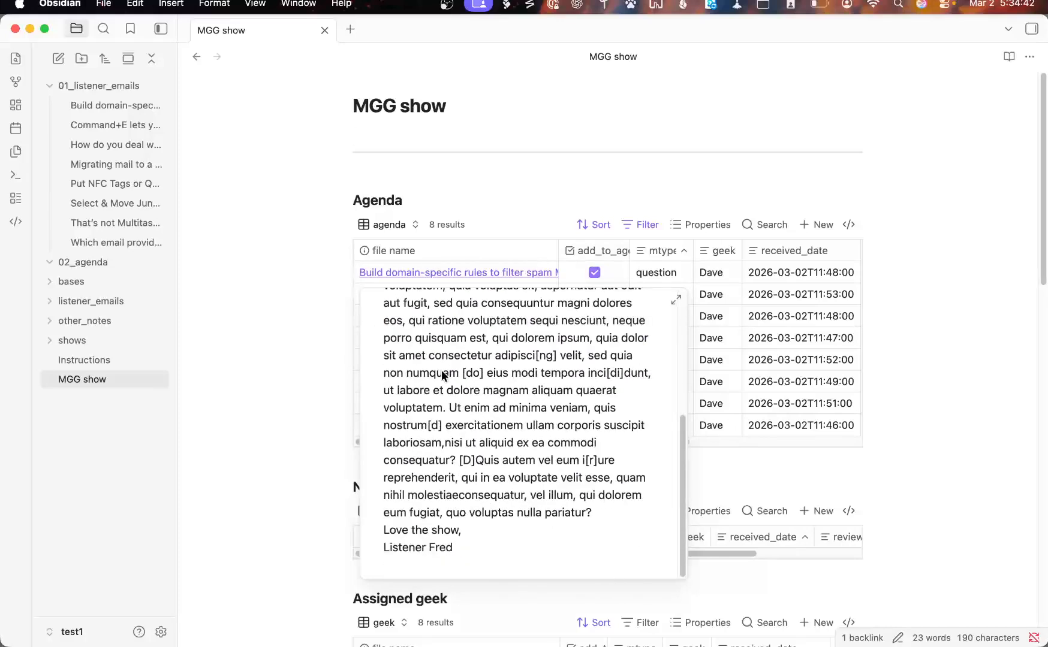
{"action": "scroll", "coordinate": [441, 371], "scroll_direction": "up", "scroll_amount": 5}
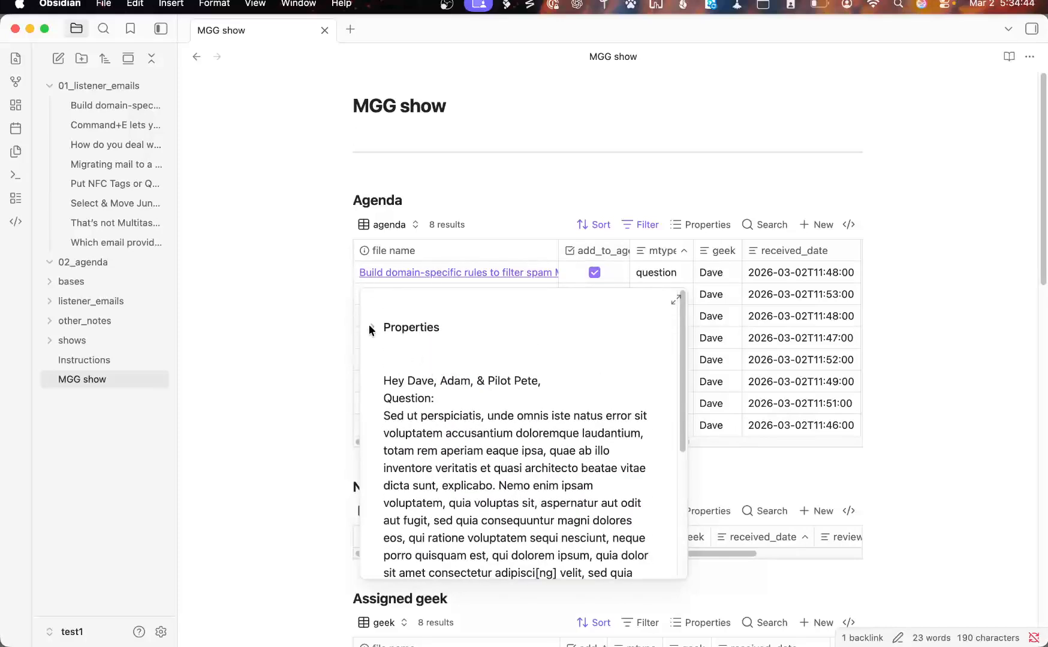
{"action": "left_click", "coordinate": [415, 277], "text": "super"}
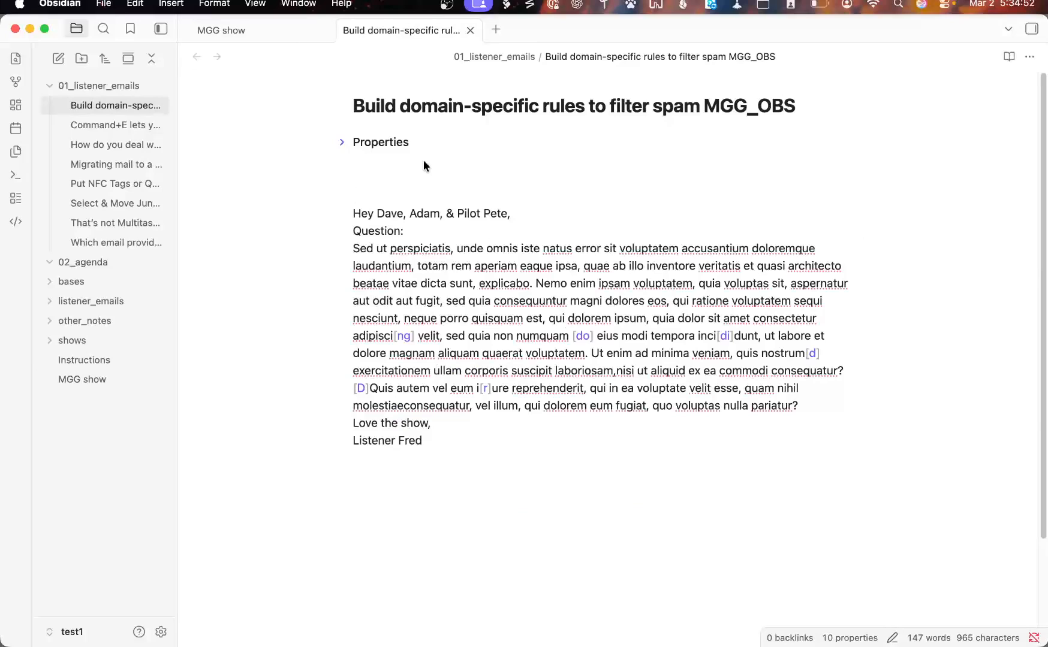
Step: Back in the MGG show Agenda table, set the mtype of the Command+E note to CSF and of "Migrating mail to a new provider" to DGC
{"action": "left_click", "coordinate": [260, 25]}
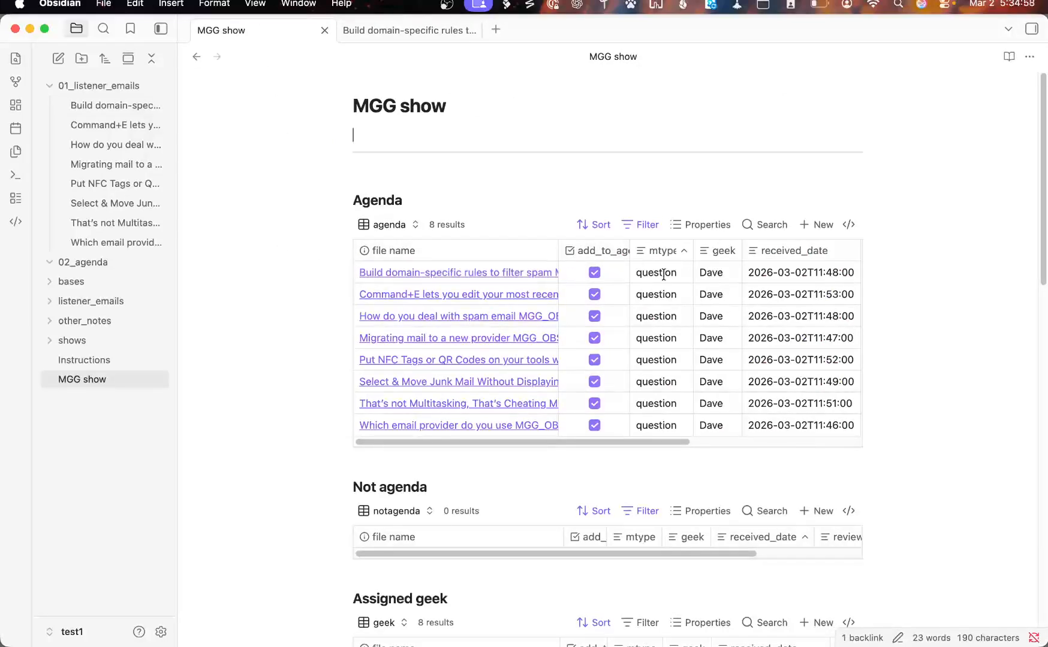
{"action": "left_click", "coordinate": [657, 294]}
{"action": "left_click", "coordinate": [657, 294]}
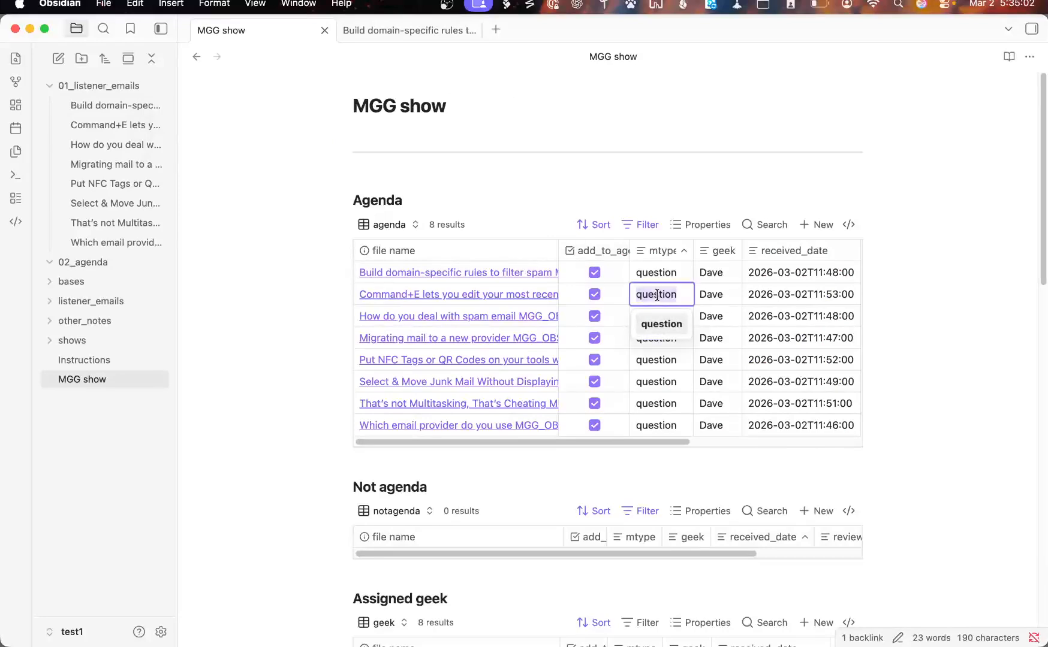
{"action": "type", "text": "CSF"}
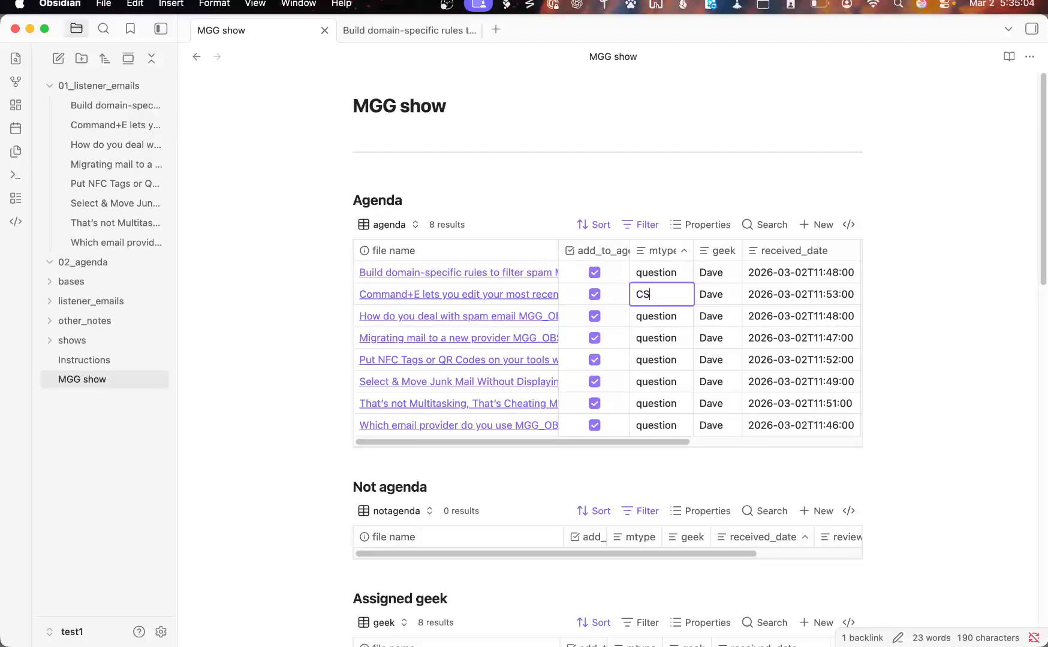
{"action": "left_click", "coordinate": [654, 338]}
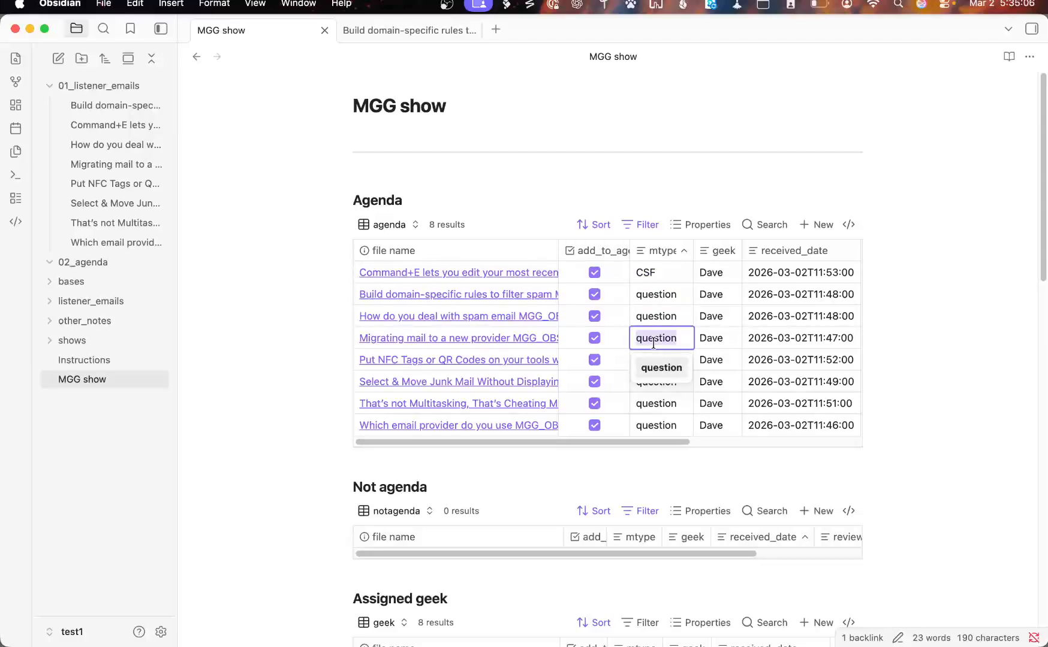
{"action": "type", "text": "DGC"}
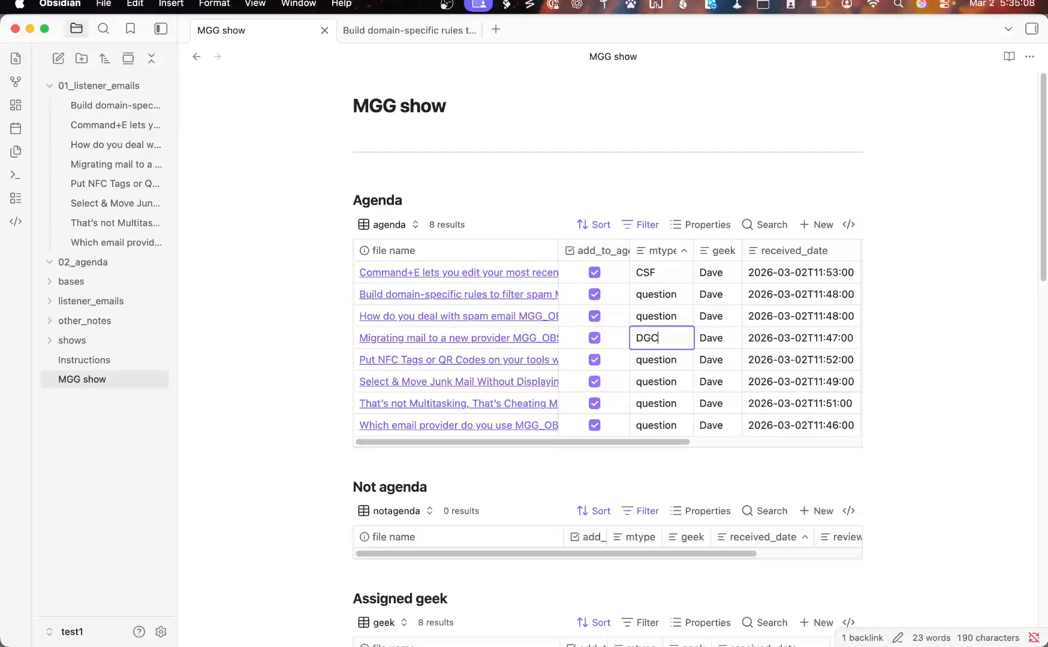
Step: In the Agenda table, set the mtype of the "Select & Move Junk Mail" note to QT and of "Build domain-specific rules" to CSF
{"action": "left_click", "coordinate": [655, 381]}
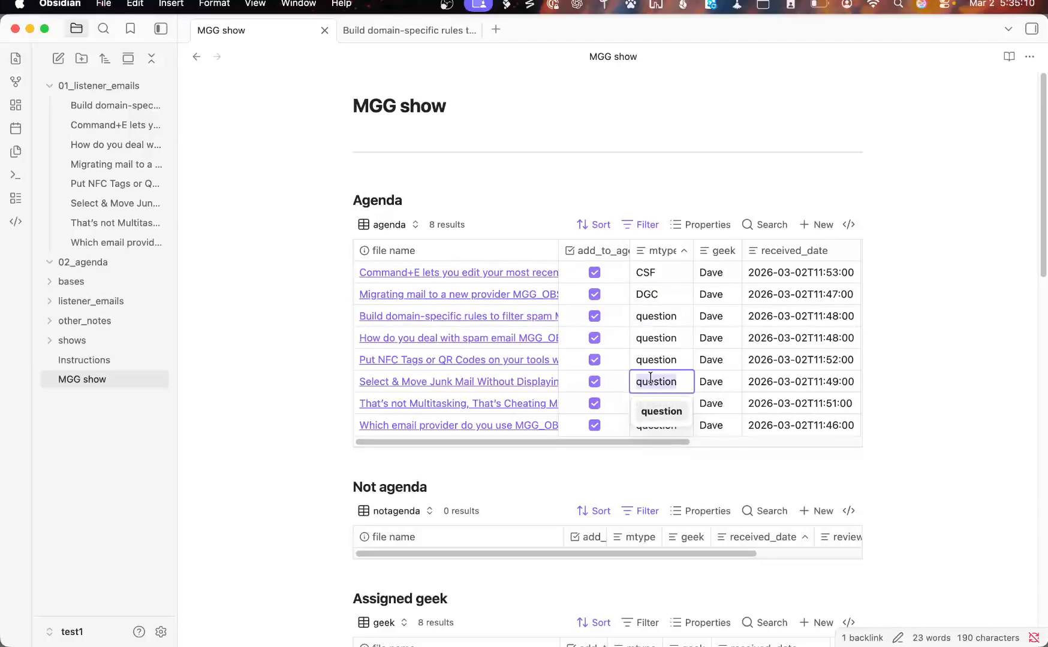
{"action": "type", "text": "QT"}
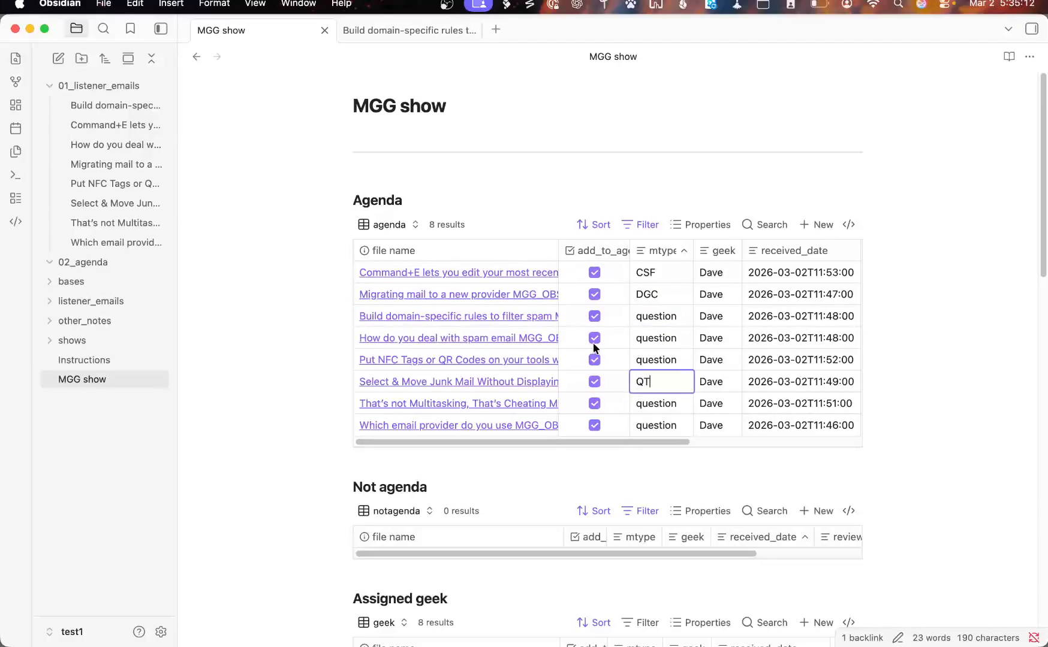
{"action": "left_click", "coordinate": [653, 335]}
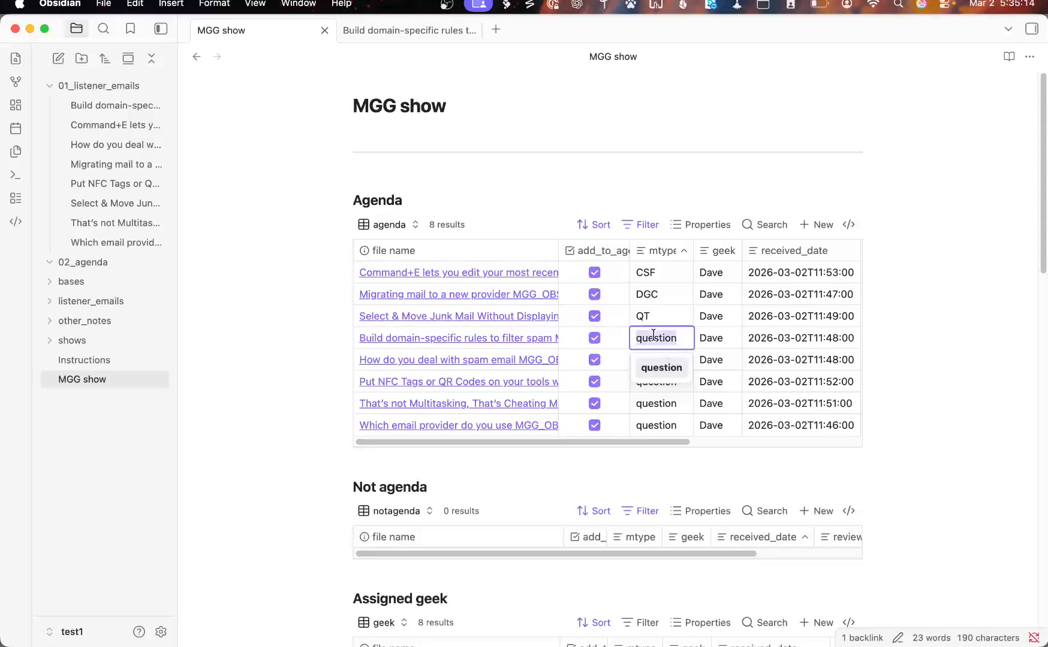
{"action": "type", "text": "CSF"}
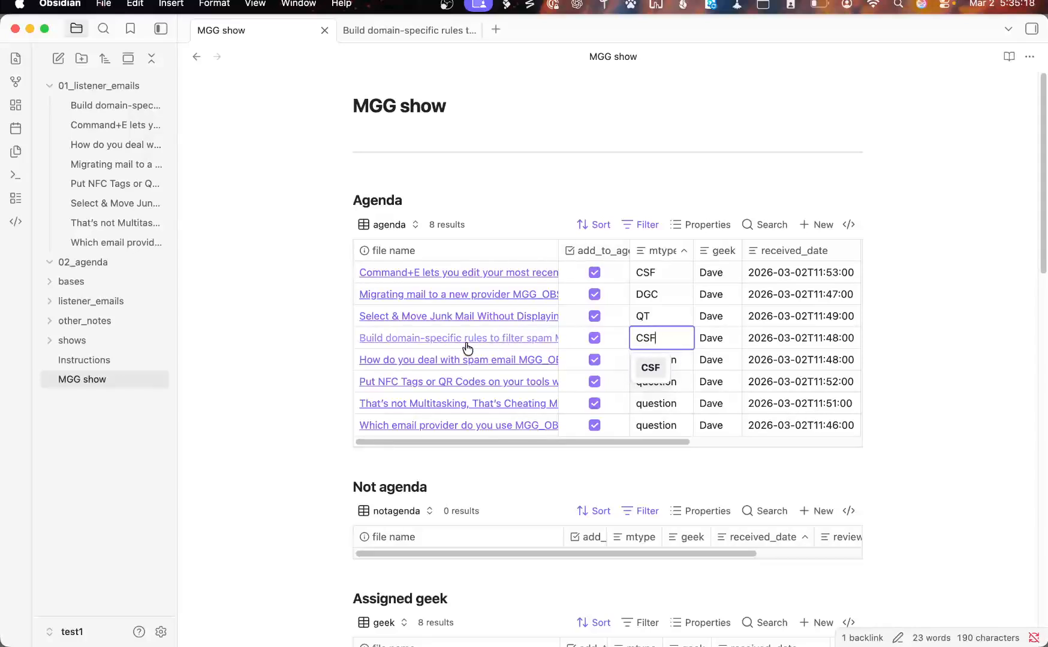
{"action": "left_click", "coordinate": [582, 155]}
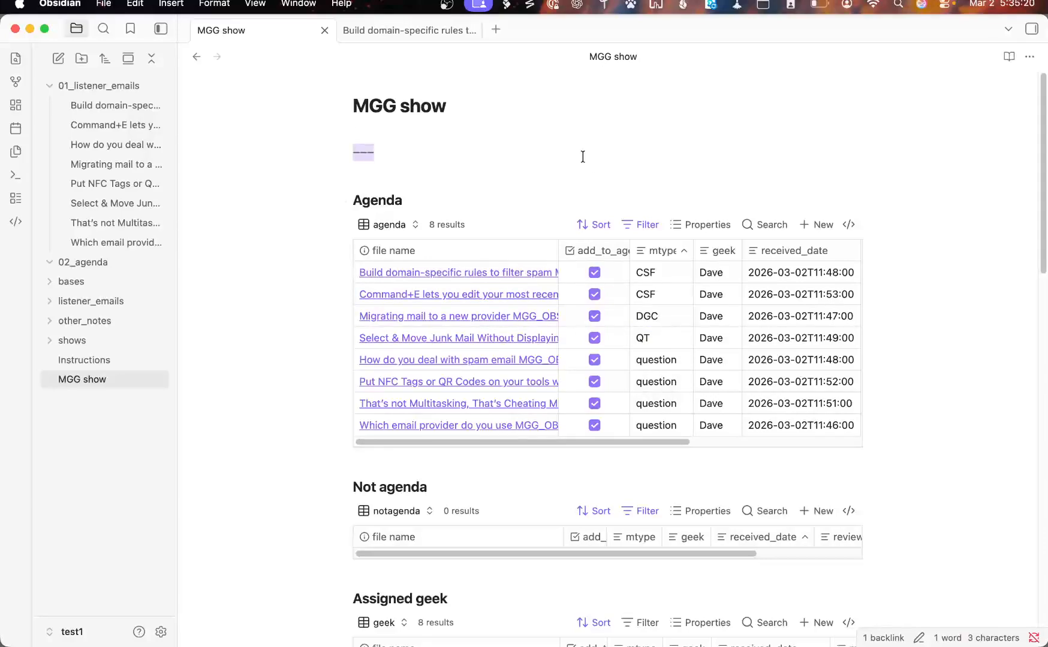
Step: Review the Assigned geek, mType and Completed tables further down the MGG show note
{"action": "scroll", "coordinate": [533, 295], "scroll_direction": "down", "scroll_amount": 1}
{"action": "scroll", "coordinate": [533, 295], "scroll_direction": "down", "scroll_amount": 12}
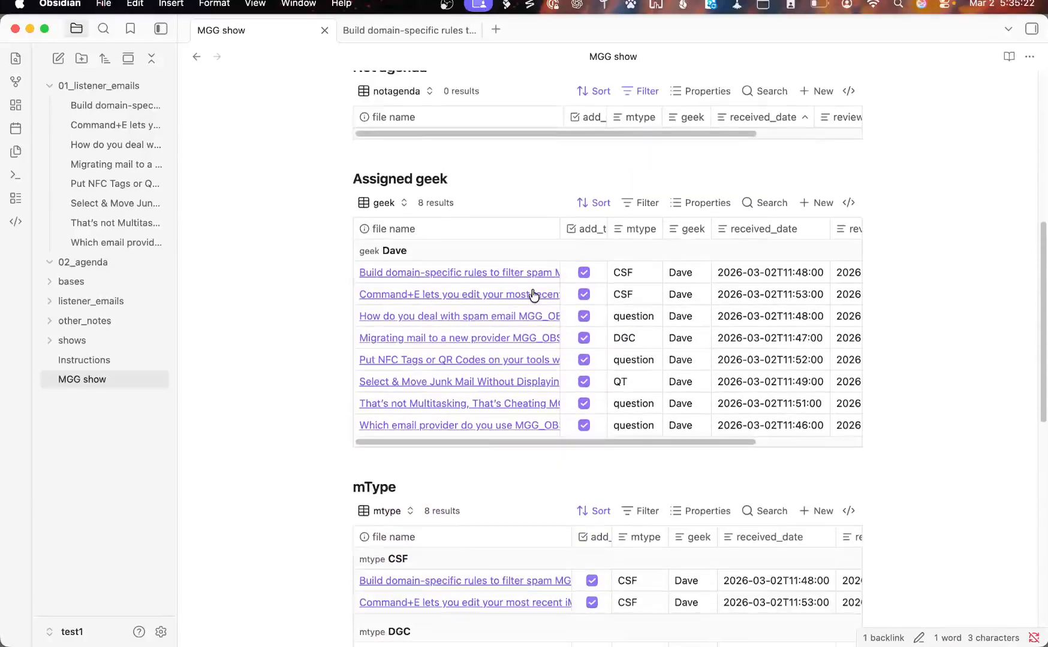
{"action": "scroll", "coordinate": [533, 295], "scroll_direction": "down", "scroll_amount": 1}
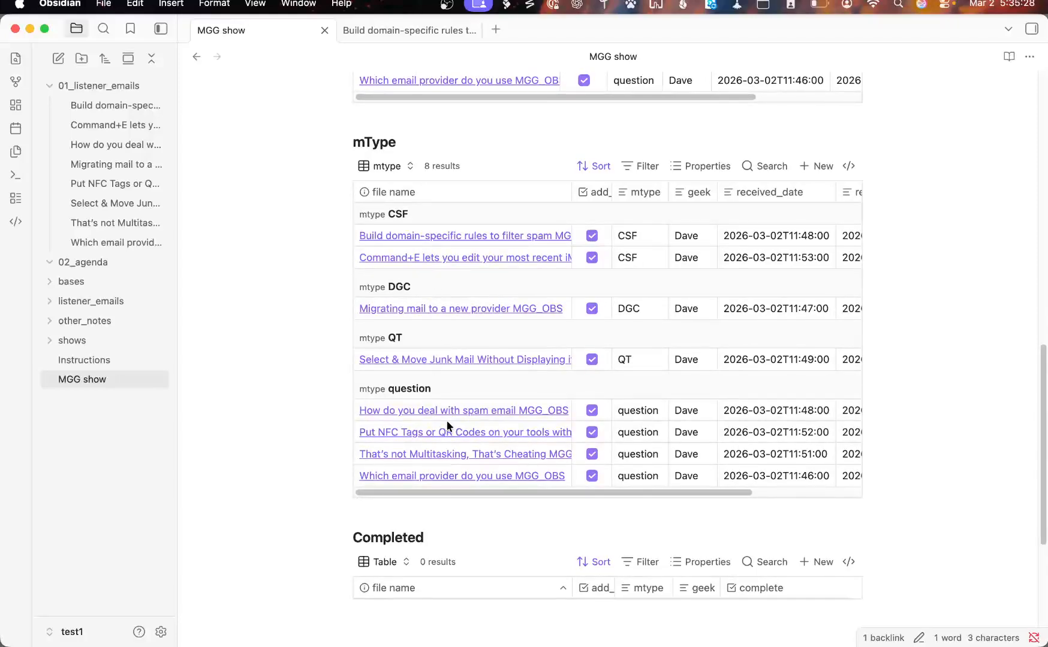
{"action": "scroll", "coordinate": [447, 425], "scroll_direction": "down", "scroll_amount": 5}
{"action": "scroll", "coordinate": [447, 426], "scroll_direction": "up", "scroll_amount": 20}
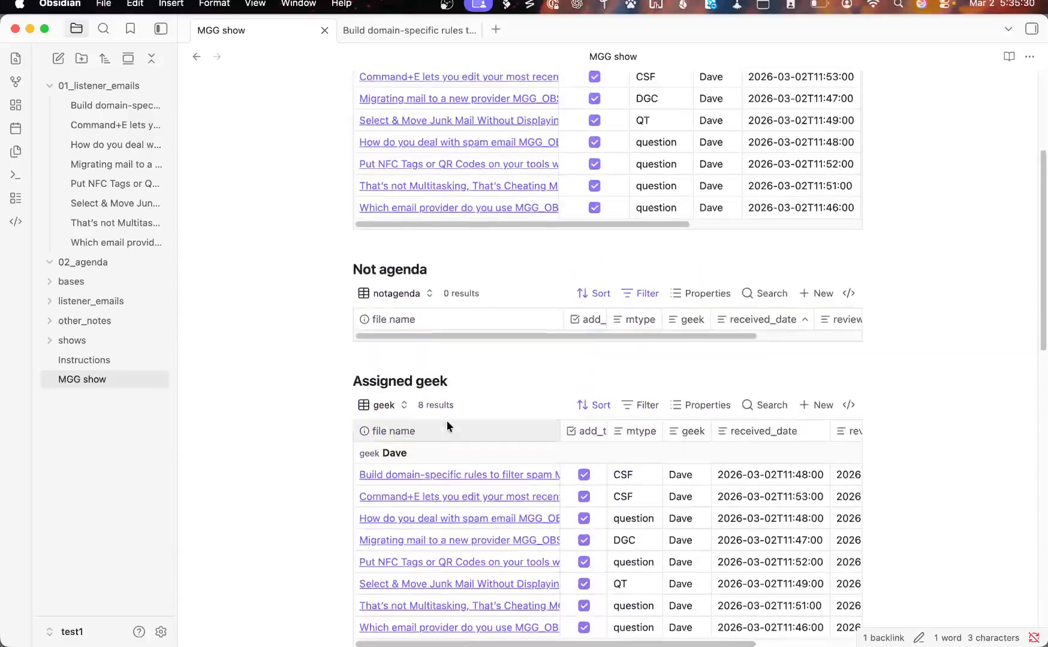
Step: In the Agenda table, reassign the geek of the Command+E note and the "Select & Move Junk Mail" note to two other hosts' first names
{"action": "scroll", "coordinate": [447, 420], "scroll_direction": "up", "scroll_amount": 6}
{"action": "left_click", "coordinate": [708, 299]}
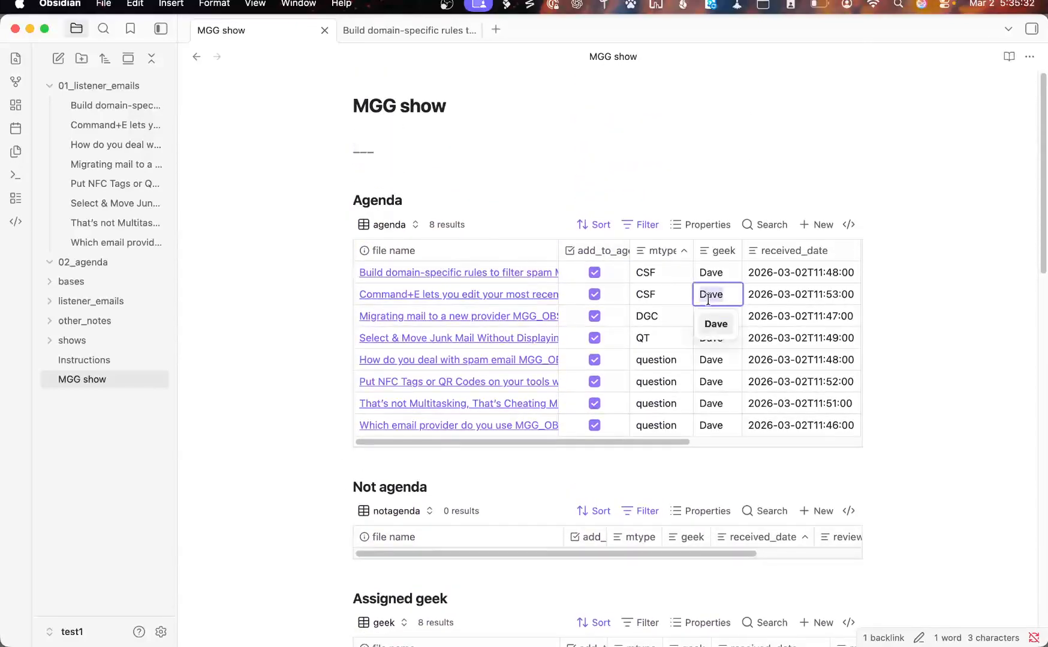
{"action": "type", "text": "ADa"}
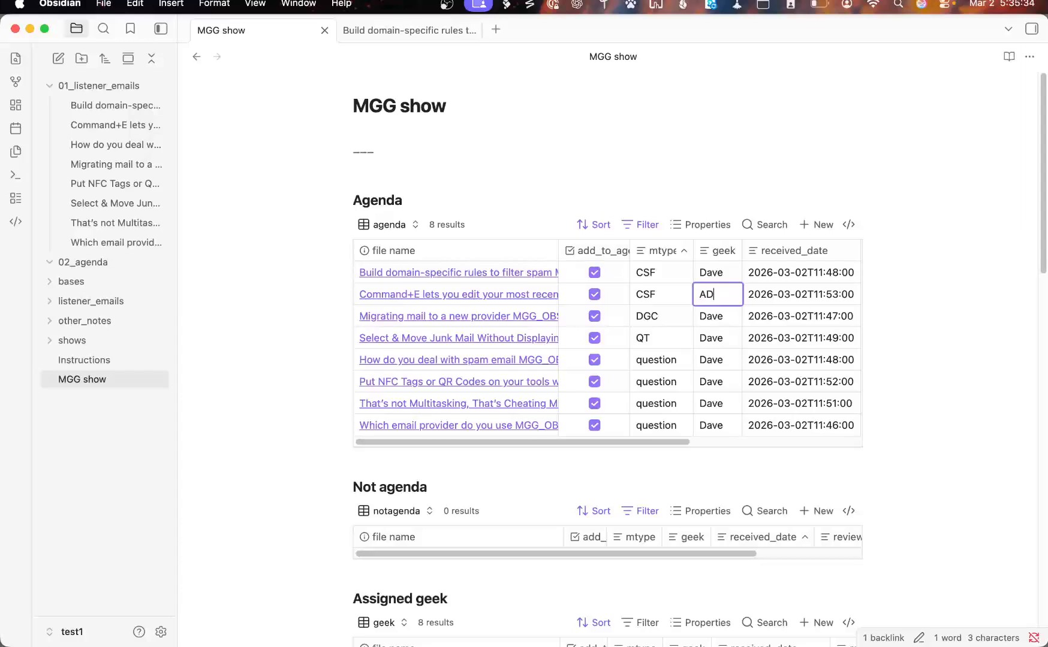
{"action": "key", "text": "BackSpace"}
{"action": "key", "text": "BackSpace"}
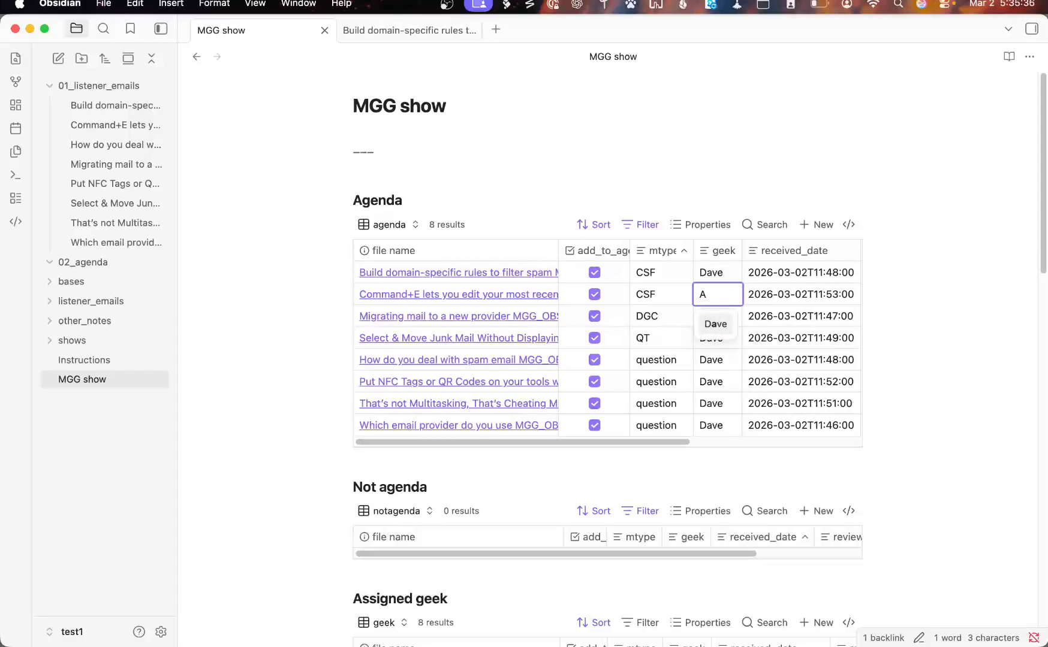
{"action": "type", "text": "dam"}
{"action": "left_click", "coordinate": [710, 334]}
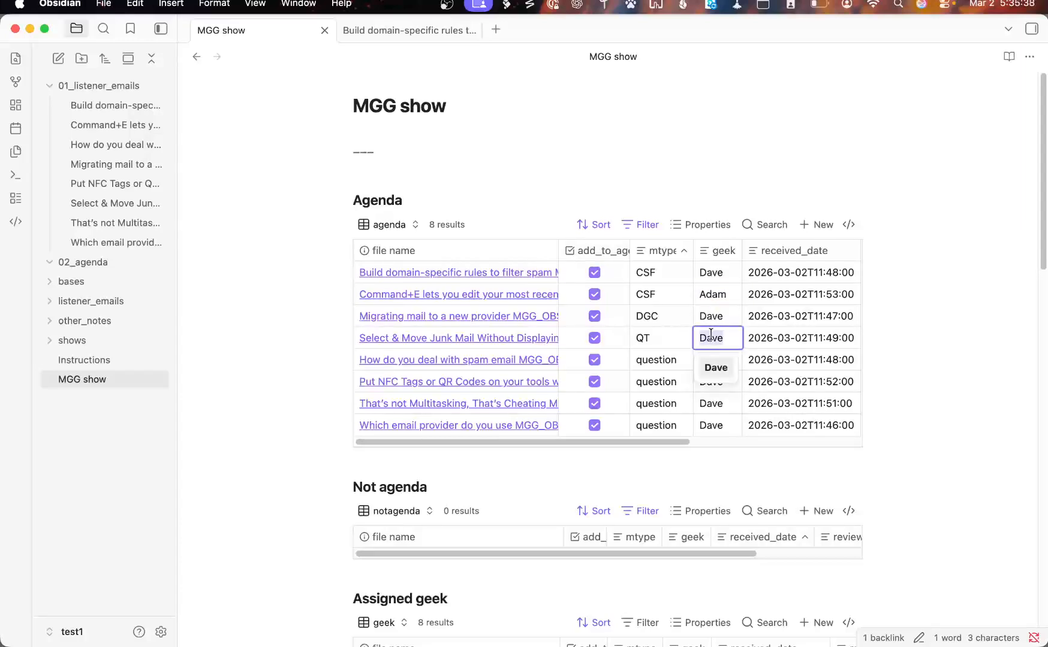
{"action": "type", "text": "Pete"}
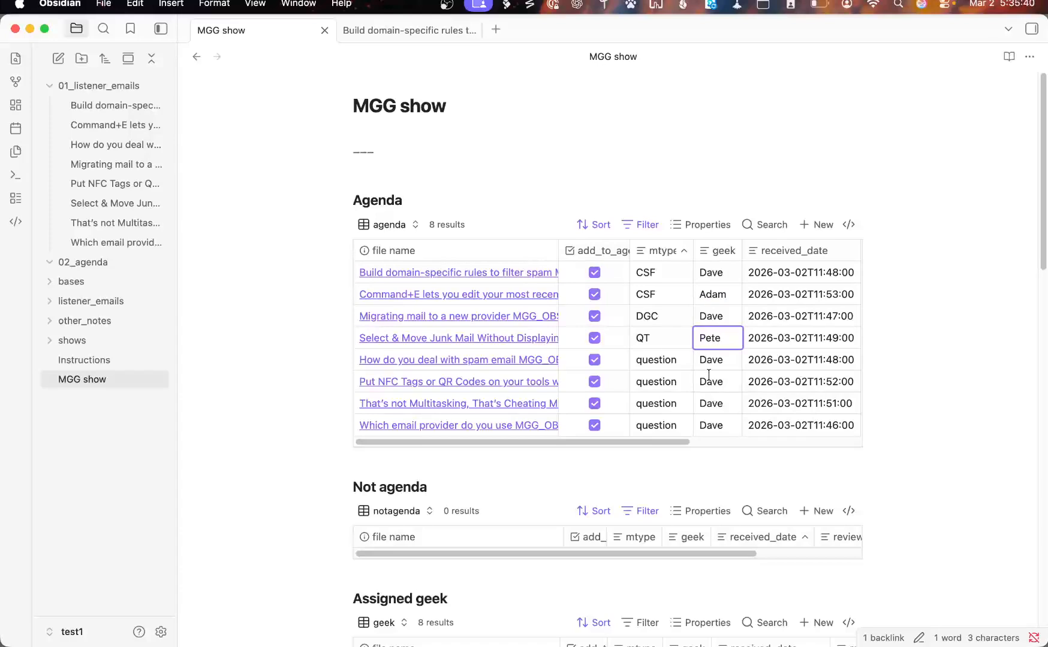
Step: In the Agenda table, enter a different host's first name as geek for "How do you deal with spam email" and "Which email provider do you use"
{"action": "left_click", "coordinate": [713, 360]}
{"action": "double_click", "coordinate": [713, 364]}
{"action": "type", "text": "Adam"}
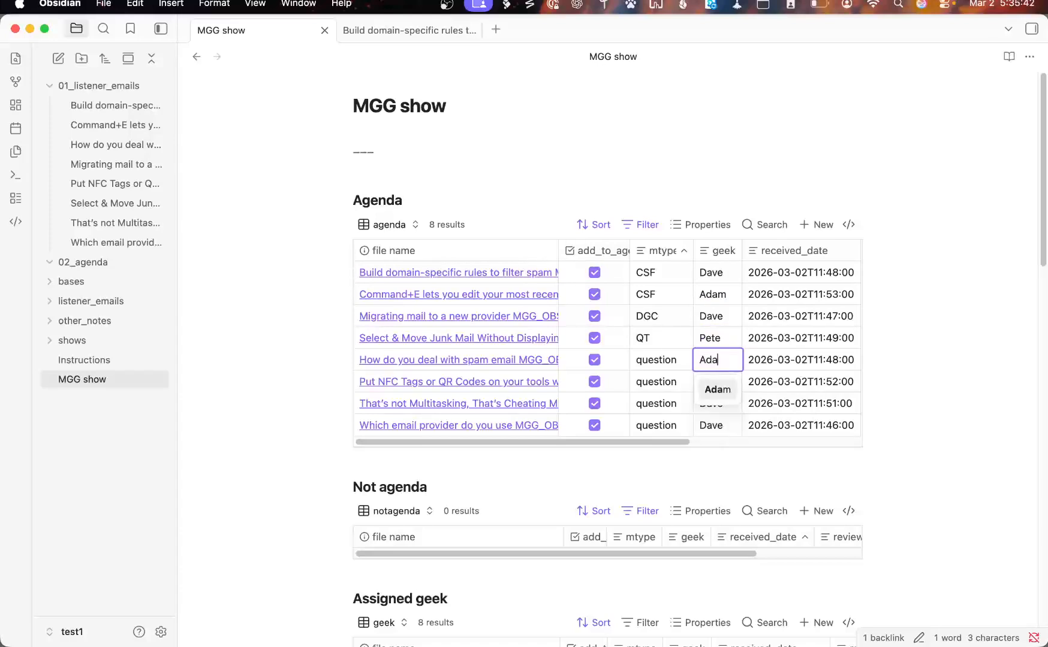
{"action": "left_click", "coordinate": [709, 426]}
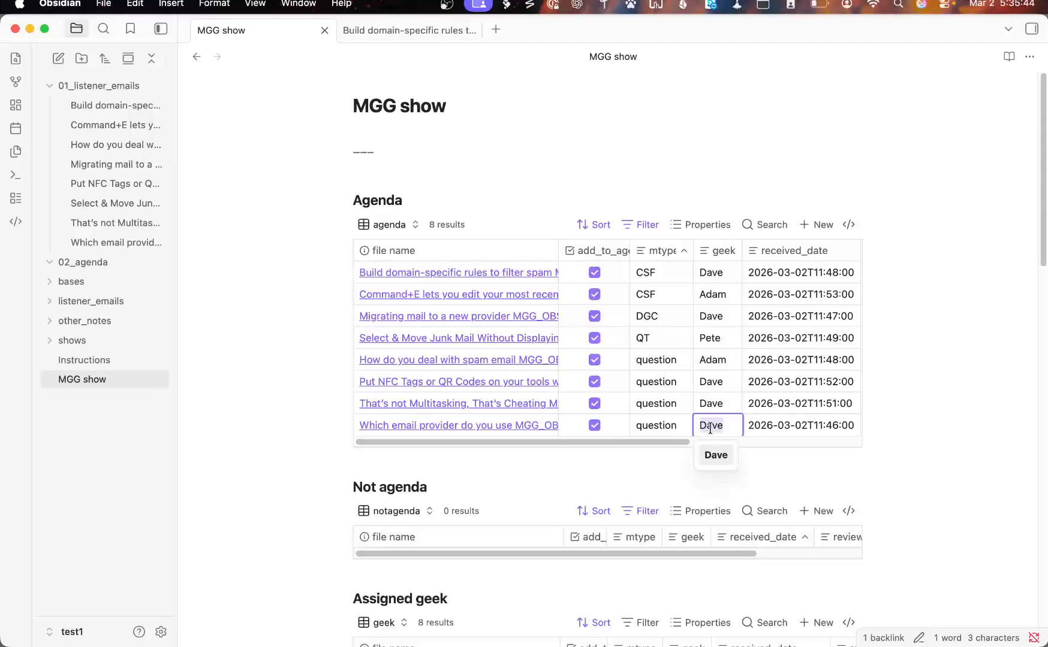
{"action": "type", "text": "P"}
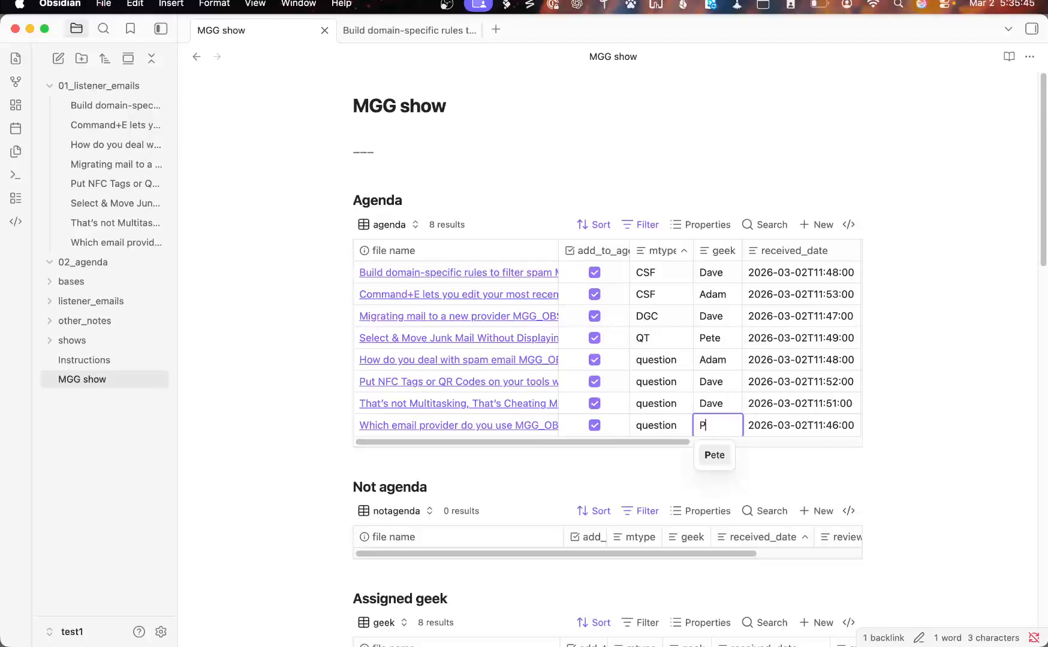
{"action": "left_click", "coordinate": [713, 455]}
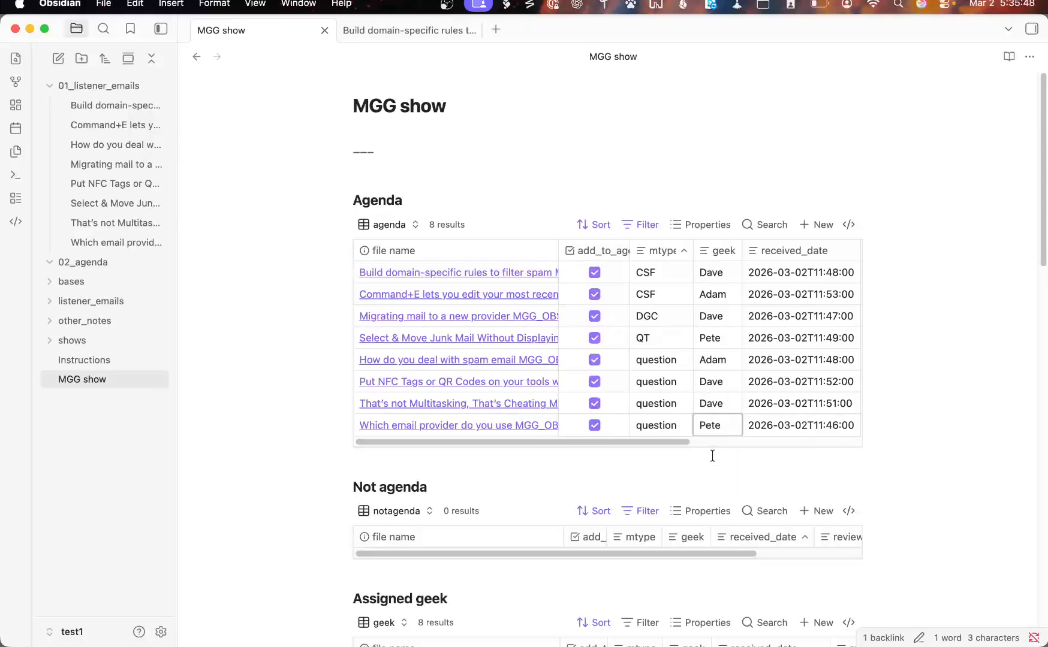
Step: Review how the notes are grouped in the Assigned geek and mType tables of the MGG show note
{"action": "scroll", "coordinate": [712, 456], "scroll_direction": "down", "scroll_amount": 15}
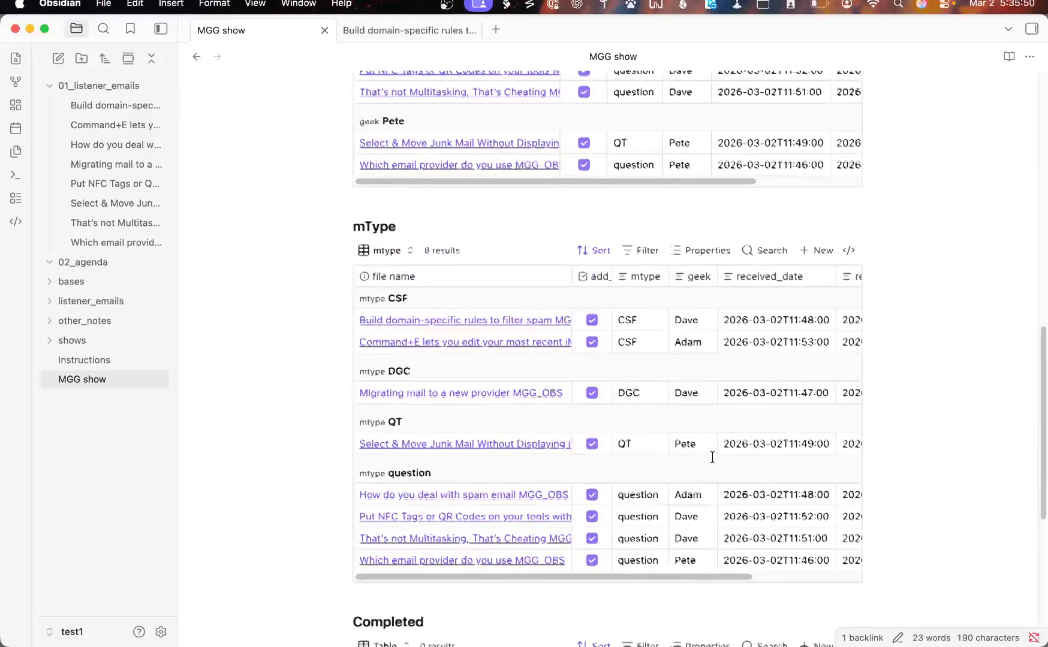
{"action": "scroll", "coordinate": [712, 456], "scroll_direction": "up", "scroll_amount": 8}
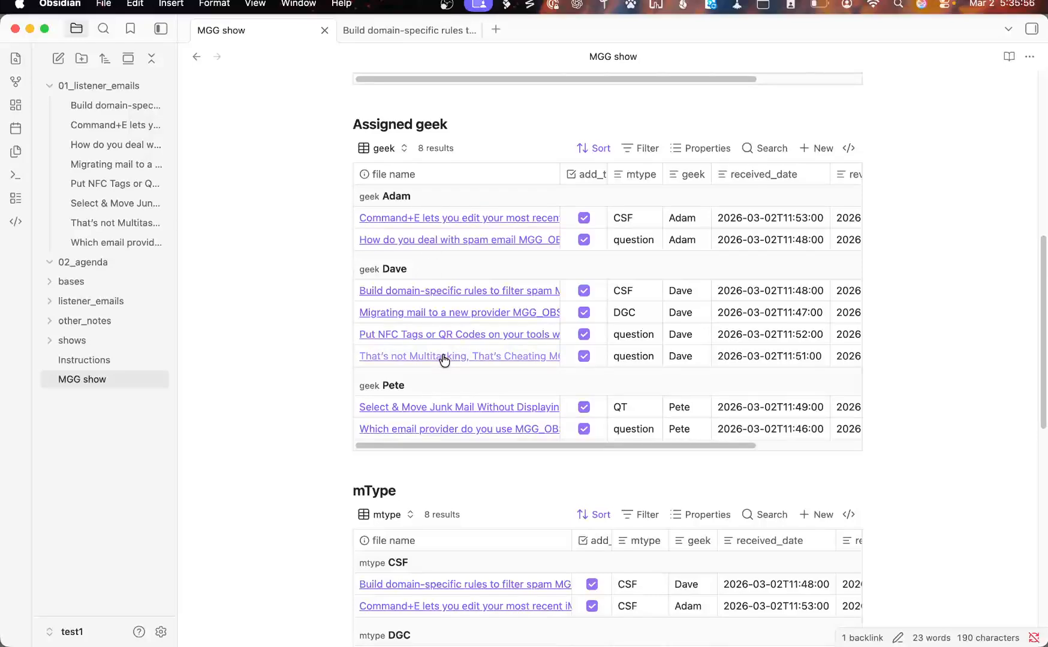
{"action": "scroll", "coordinate": [444, 360], "scroll_direction": "up", "scroll_amount": 3}
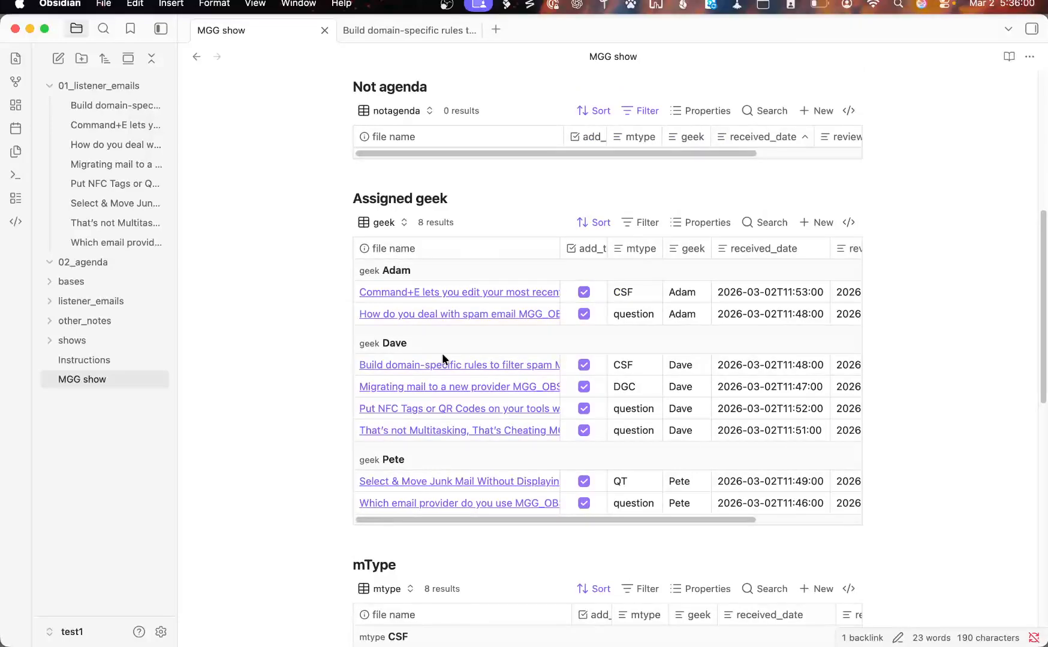
{"action": "scroll", "coordinate": [442, 355], "scroll_direction": "up", "scroll_amount": 12}
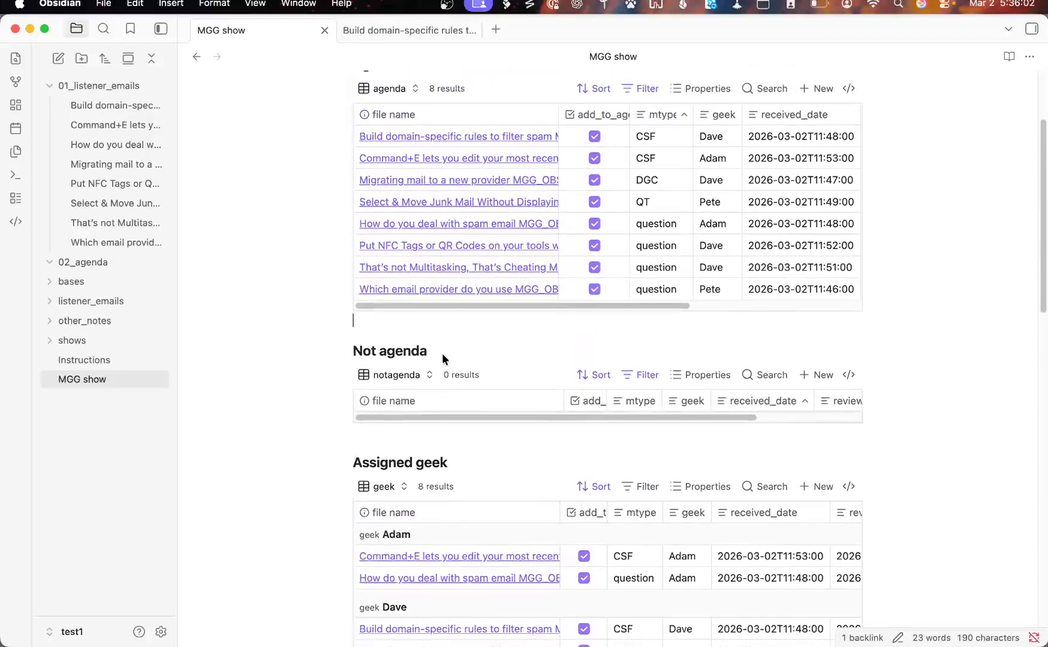
Step: Turn off add_to_agenda in the Agenda table for the "Migrating mail to a new provider", "Put NFC Tags or QR Codes" and Command+E notes
{"action": "scroll", "coordinate": [442, 353], "scroll_direction": "up", "scroll_amount": 1}
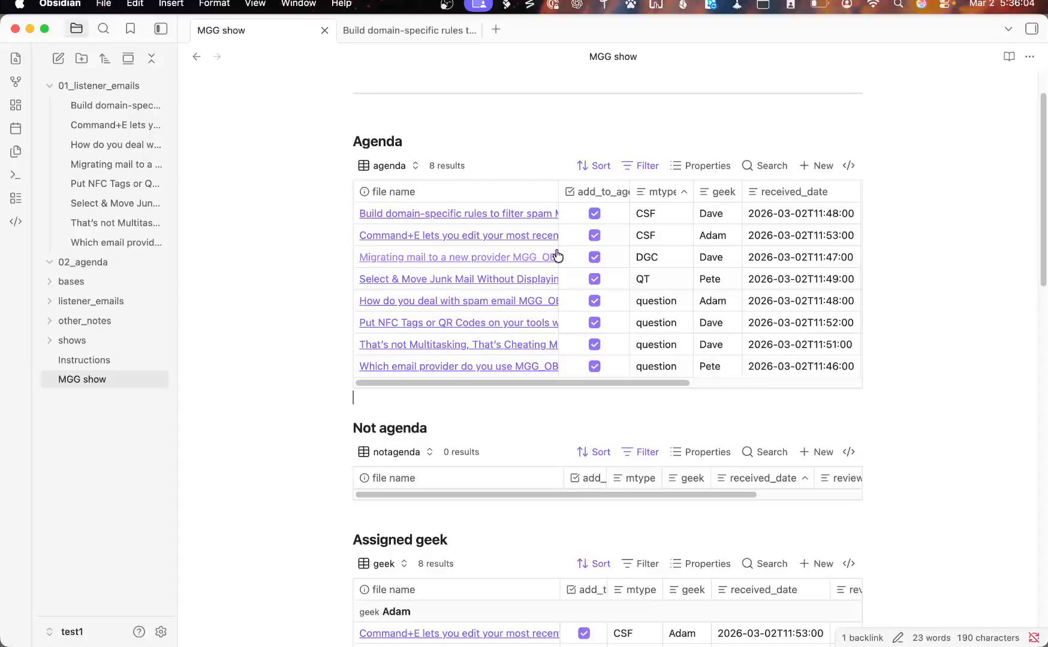
{"action": "scroll", "coordinate": [558, 256], "scroll_direction": "down", "scroll_amount": 1}
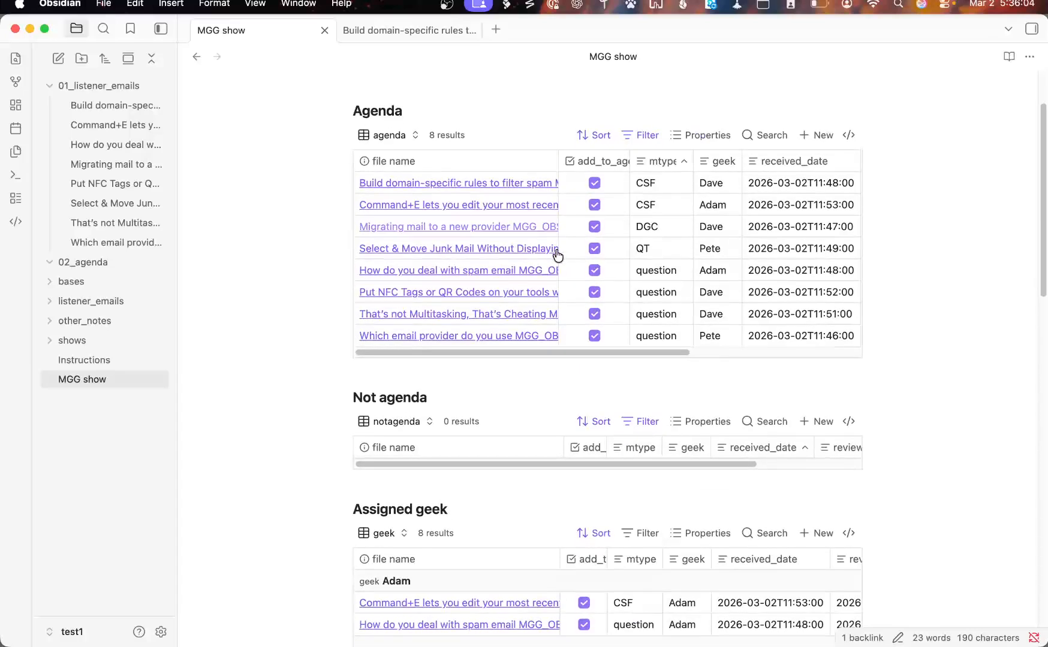
{"action": "left_click", "coordinate": [594, 228]}
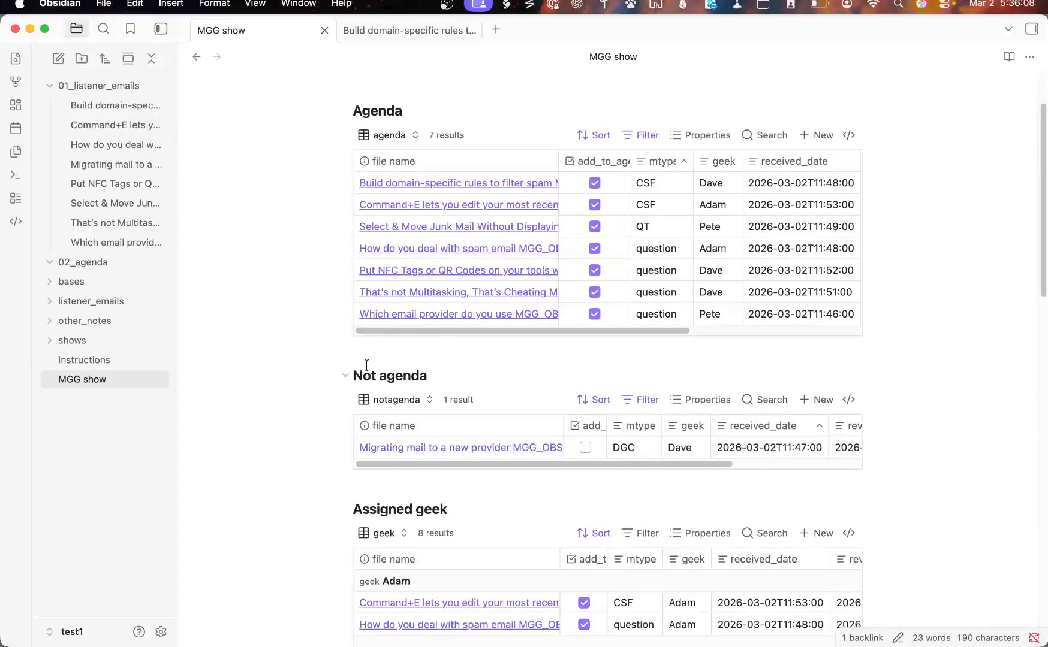
{"action": "left_click", "coordinate": [594, 271]}
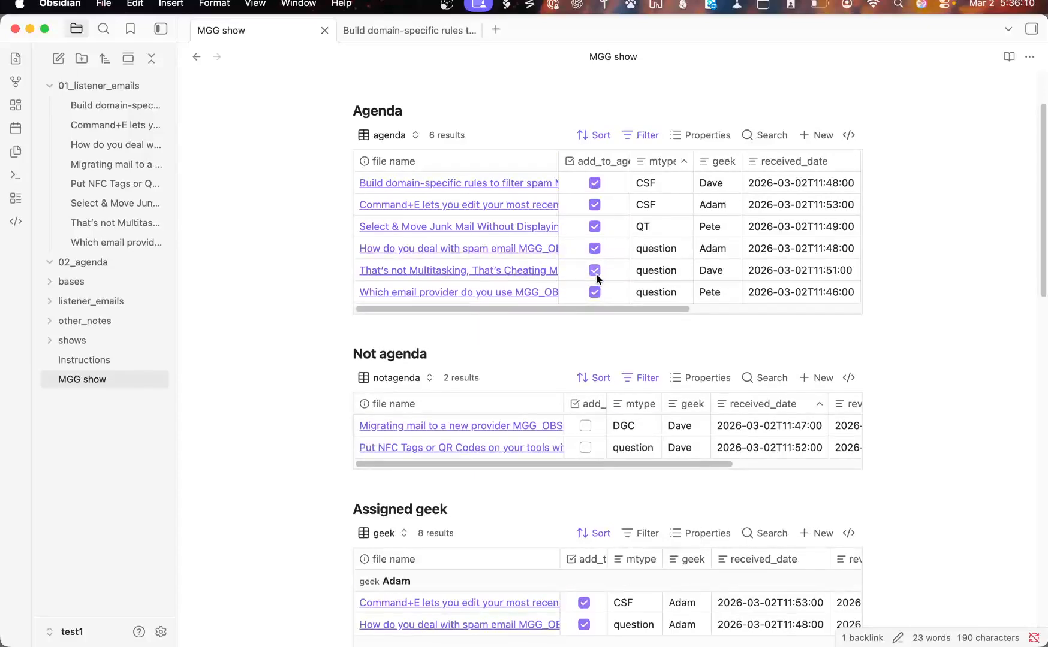
{"action": "left_click", "coordinate": [599, 204]}
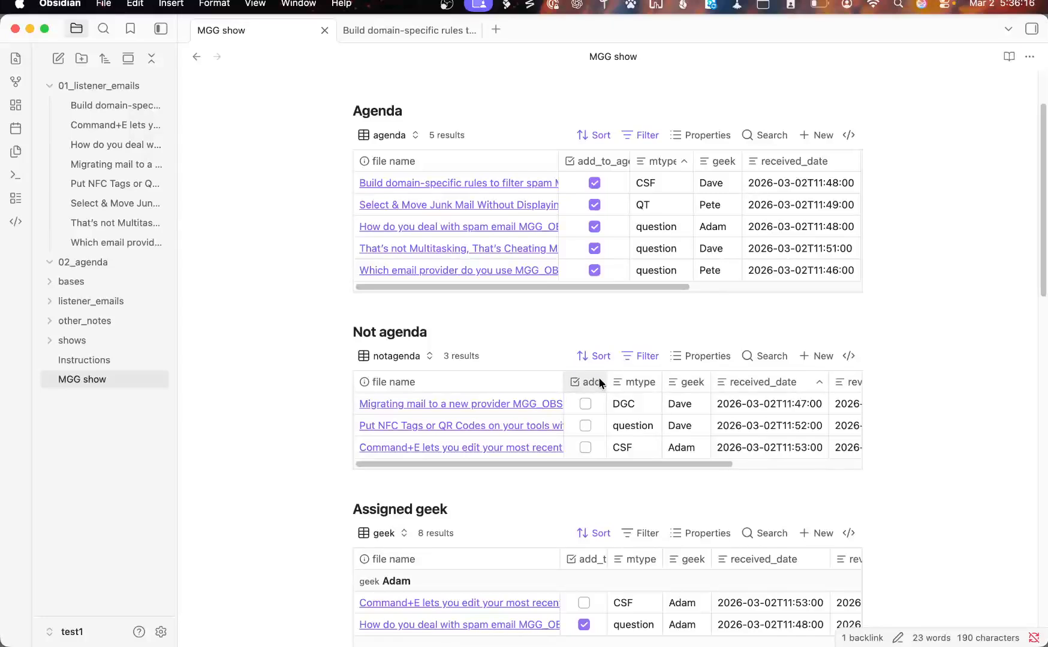
Step: Open the "How do you deal with spam email" note from the Agenda table and add a level-four heading "Answer" below the email text
{"action": "left_click", "coordinate": [516, 228]}
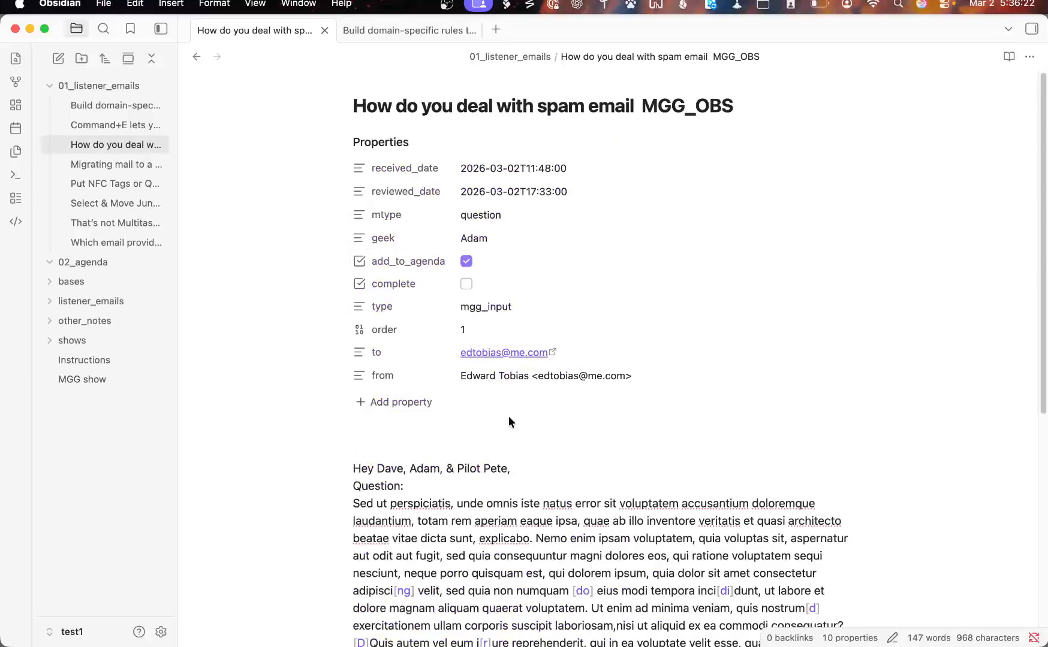
{"action": "scroll", "coordinate": [544, 503], "scroll_direction": "down", "scroll_amount": 10}
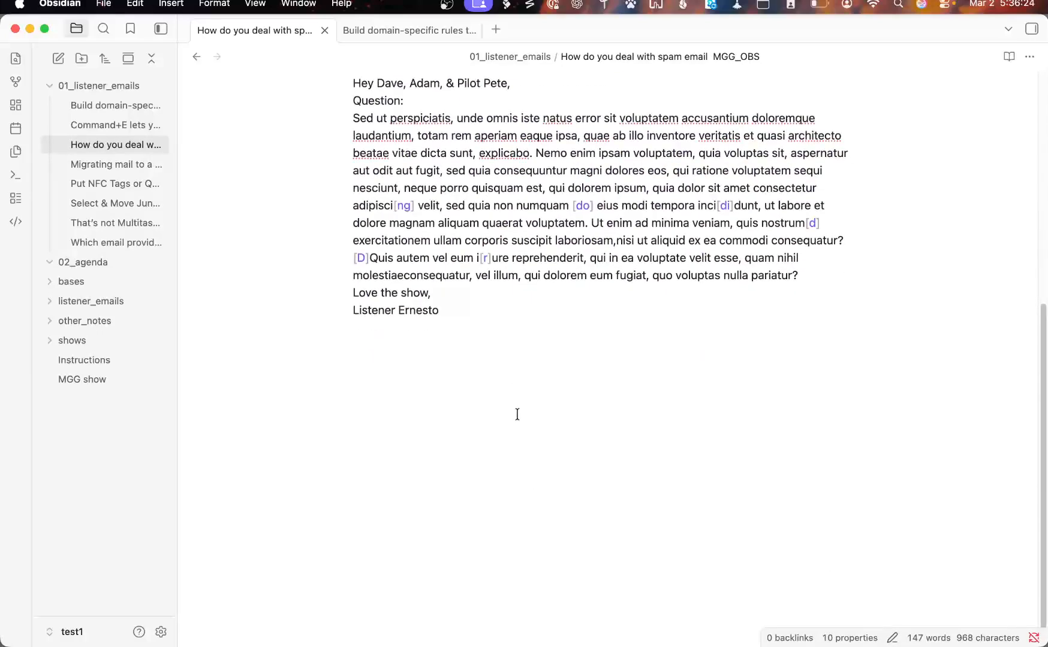
{"action": "left_click", "coordinate": [514, 373]}
{"action": "key", "text": "Return"}
{"action": "key", "text": "Return"}
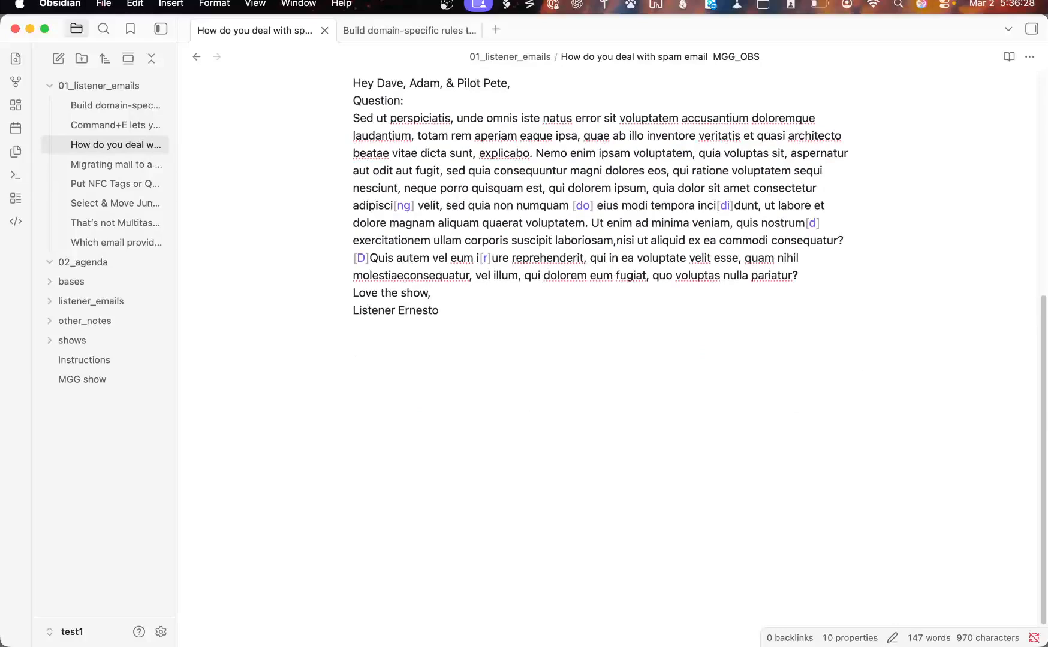
{"action": "type", "text": "#### Answer"}
{"action": "key", "text": "Return"}
Step: Write "Put the answer to the question here. And you can do research as well" under the Answer heading, correcting the typos
{"action": "type", "text": "Put the"}
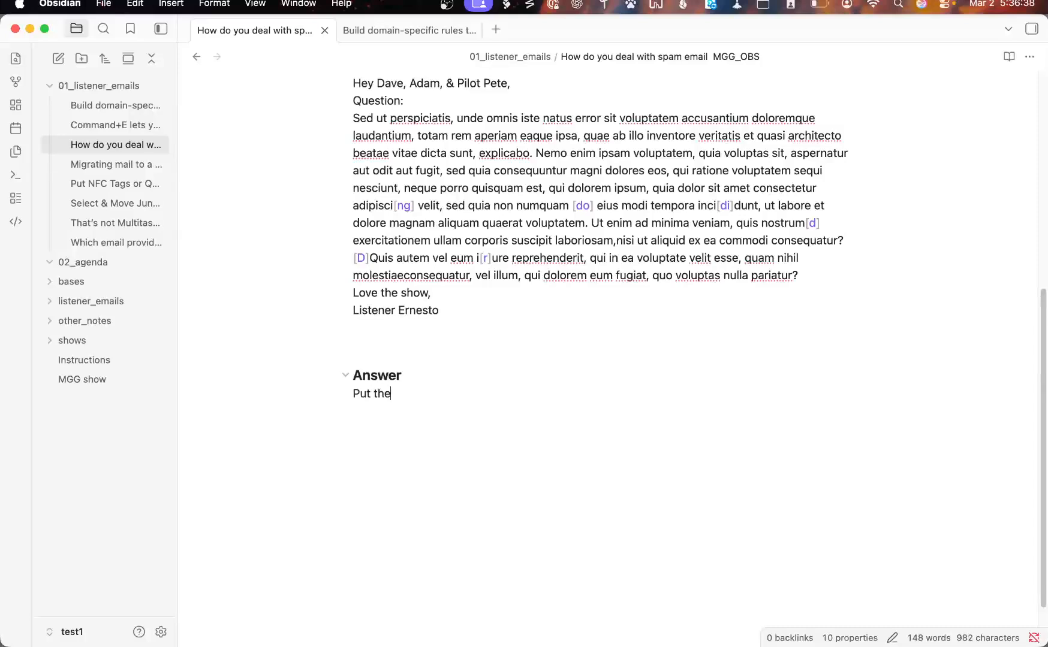
{"action": "type", "text": " answer to the question he"}
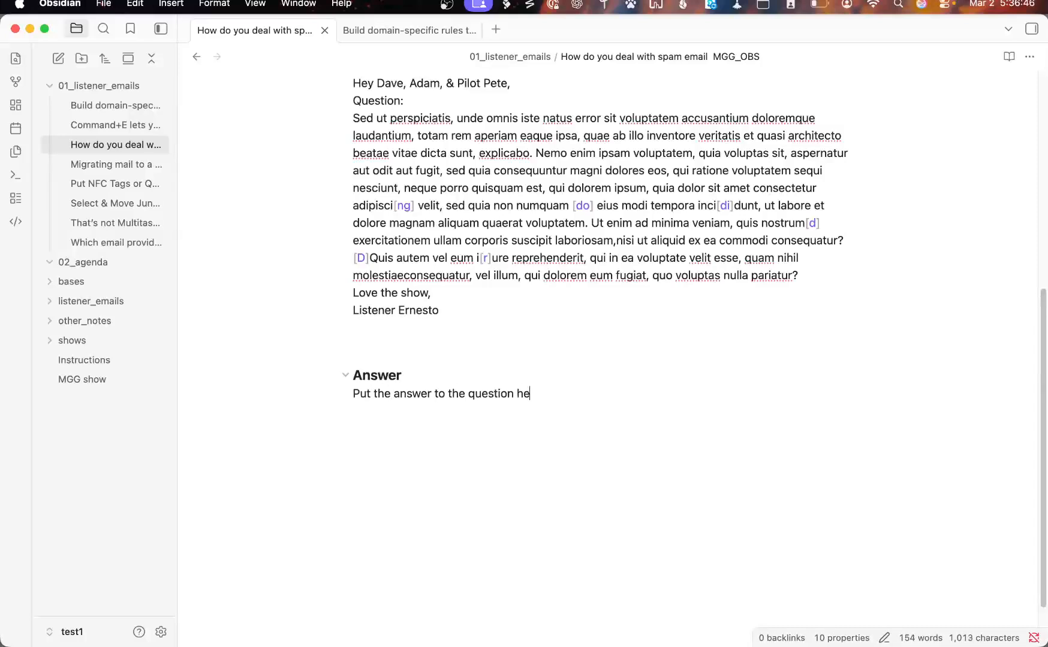
{"action": "type", "text": "re.  And you canb do "}
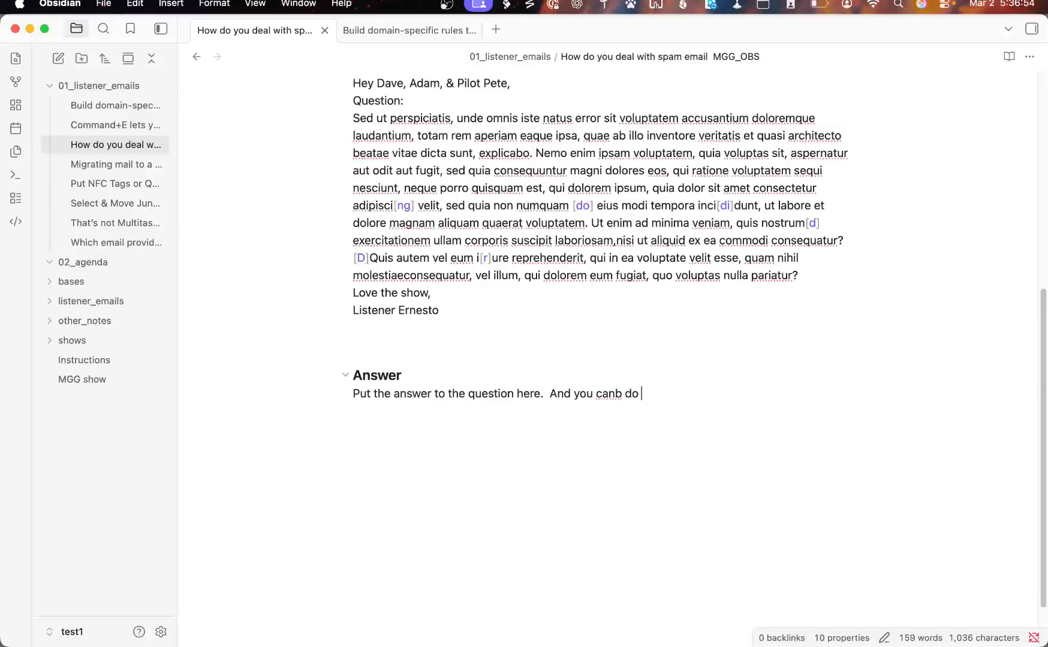
{"action": "type", "text": "research as wee"}
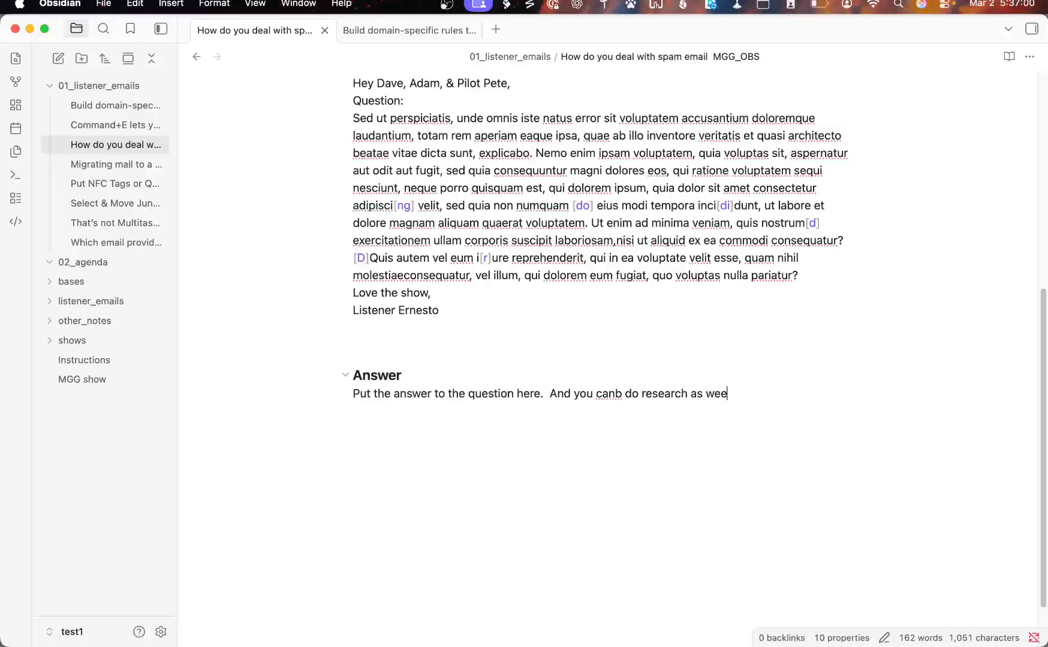
{"action": "key", "text": "BackSpace"}
{"action": "type", "text": "ll"}
{"action": "key", "text": "Return"}
{"action": "left_click", "coordinate": [621, 395]}
{"action": "type", "text": "\\"}
{"action": "key", "text": "BackSpace"}
Step: Turn the word "research" in the answer into an internal link to the research note
{"action": "double_click", "coordinate": [658, 393]}
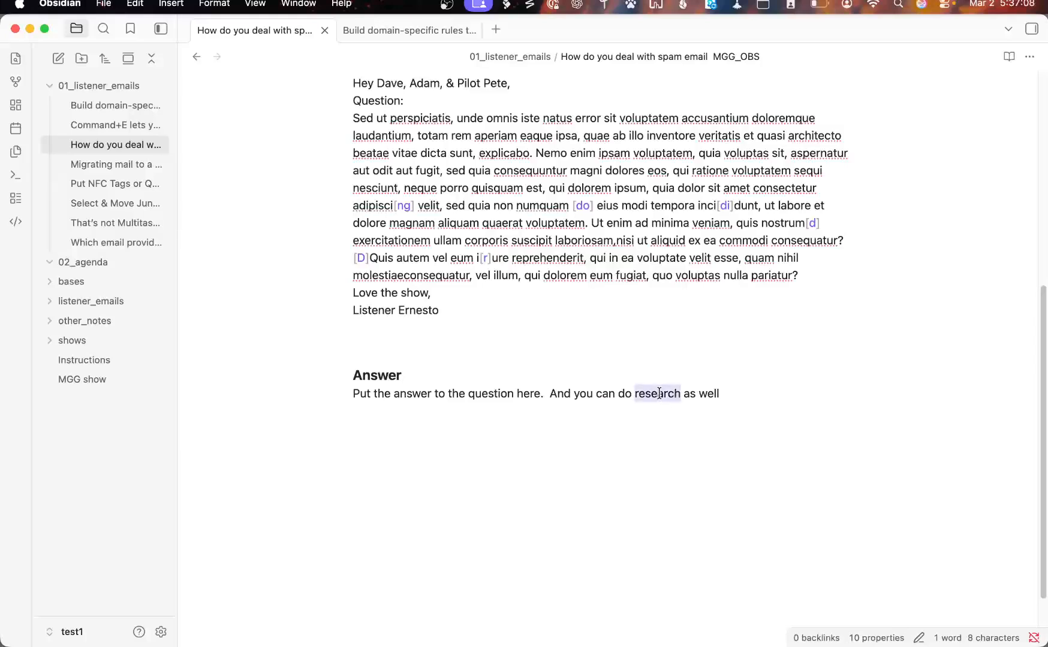
{"action": "type", "text": "[["}
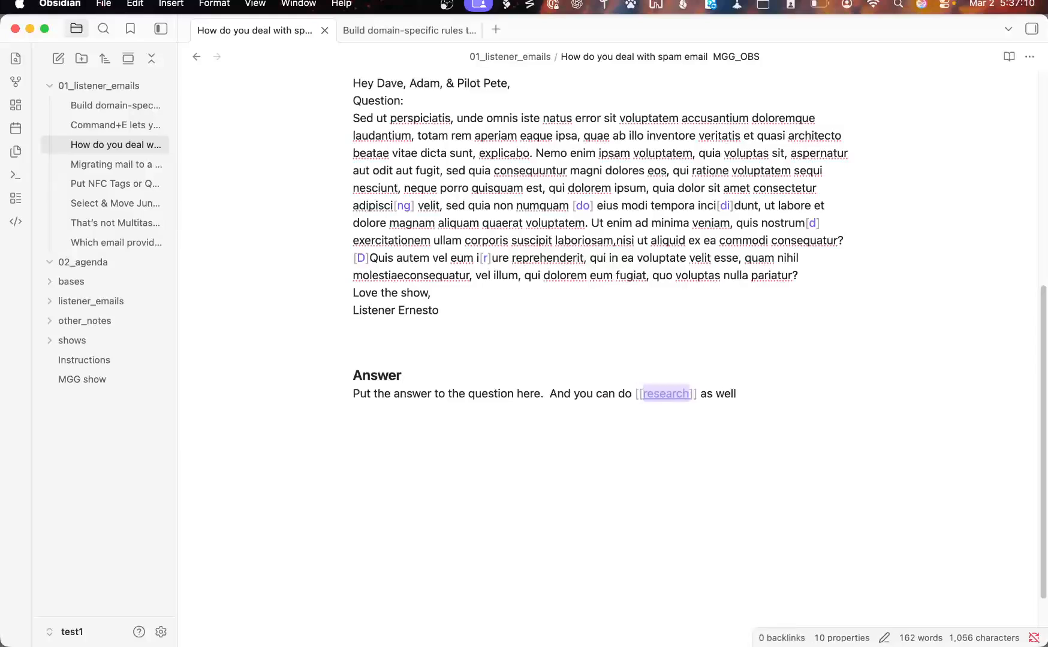
{"action": "left_click", "coordinate": [658, 423]}
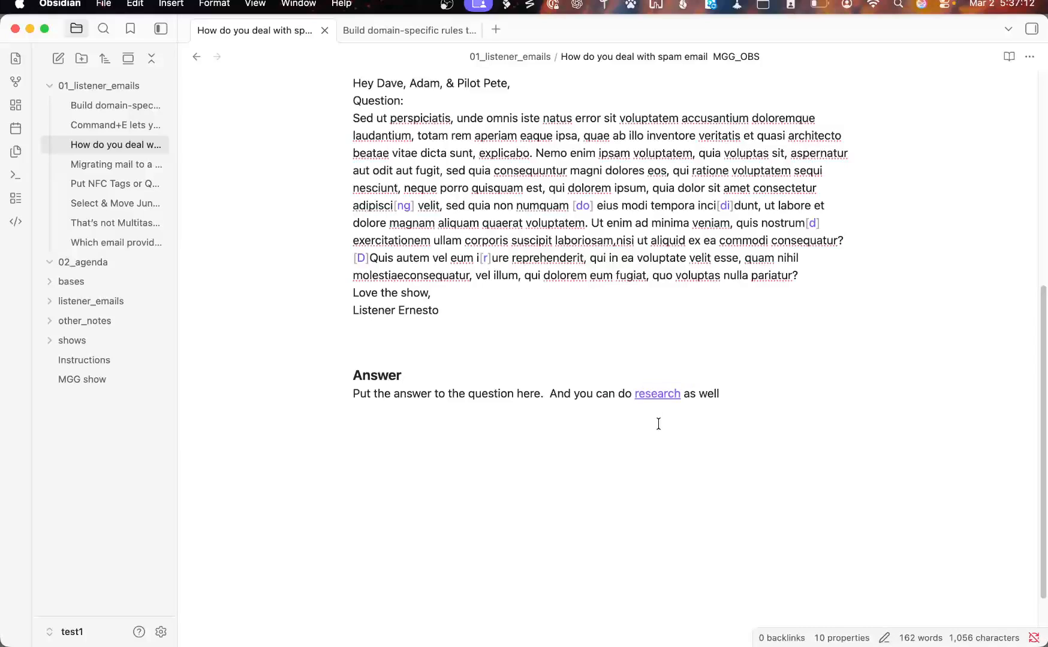
Step: Follow the research link, view its MGG web link in the browser, close the browser window and return to the spam email note
{"action": "left_click", "coordinate": [658, 394]}
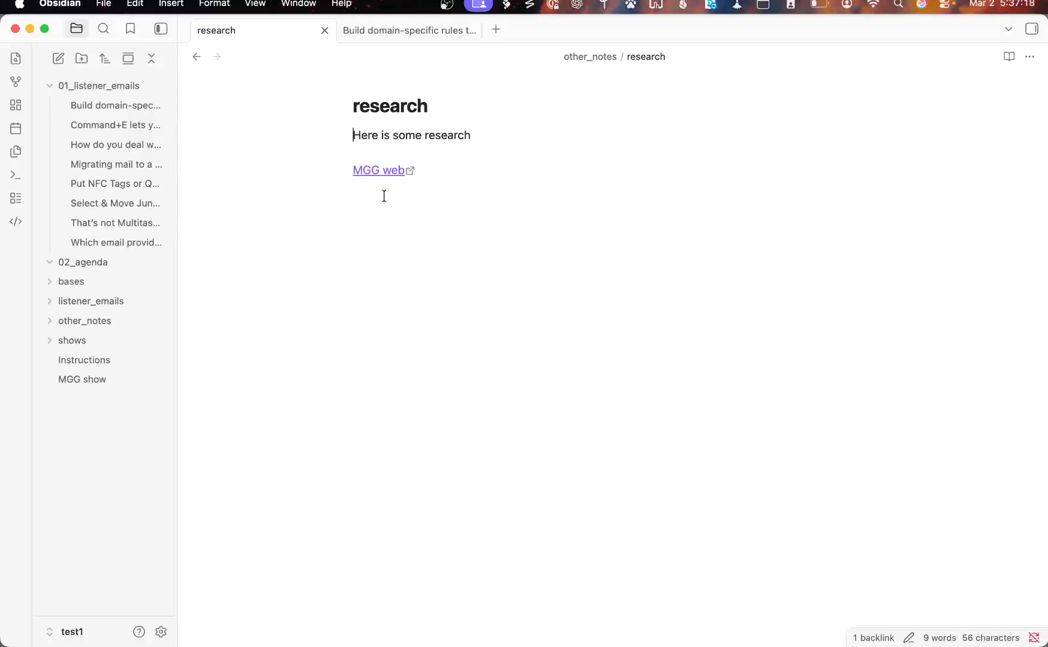
{"action": "left_click", "coordinate": [364, 171]}
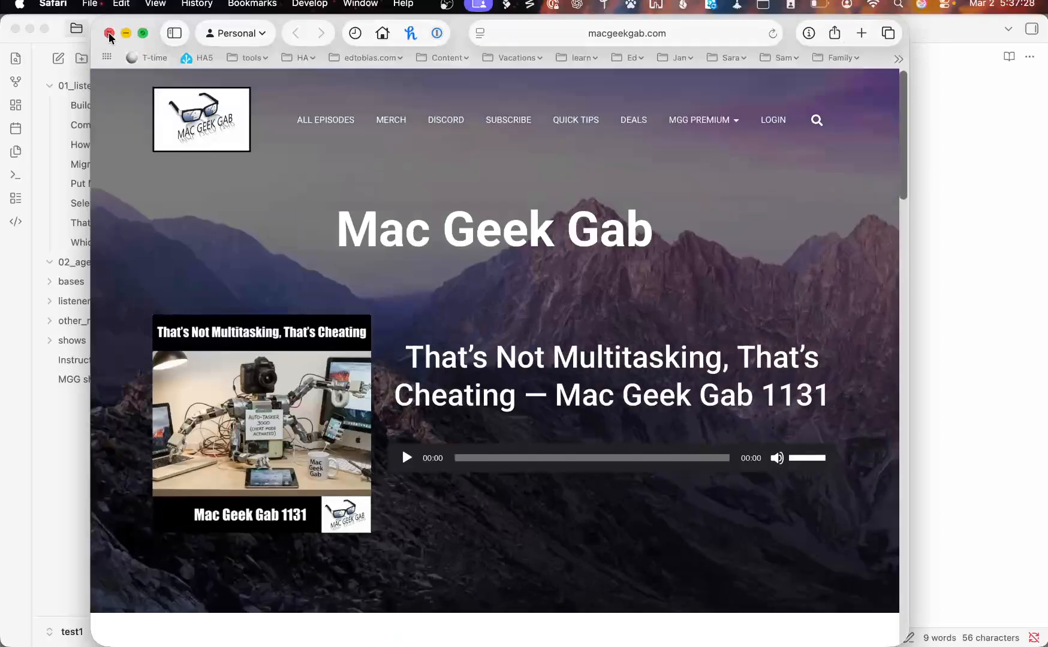
{"action": "left_click", "coordinate": [109, 33]}
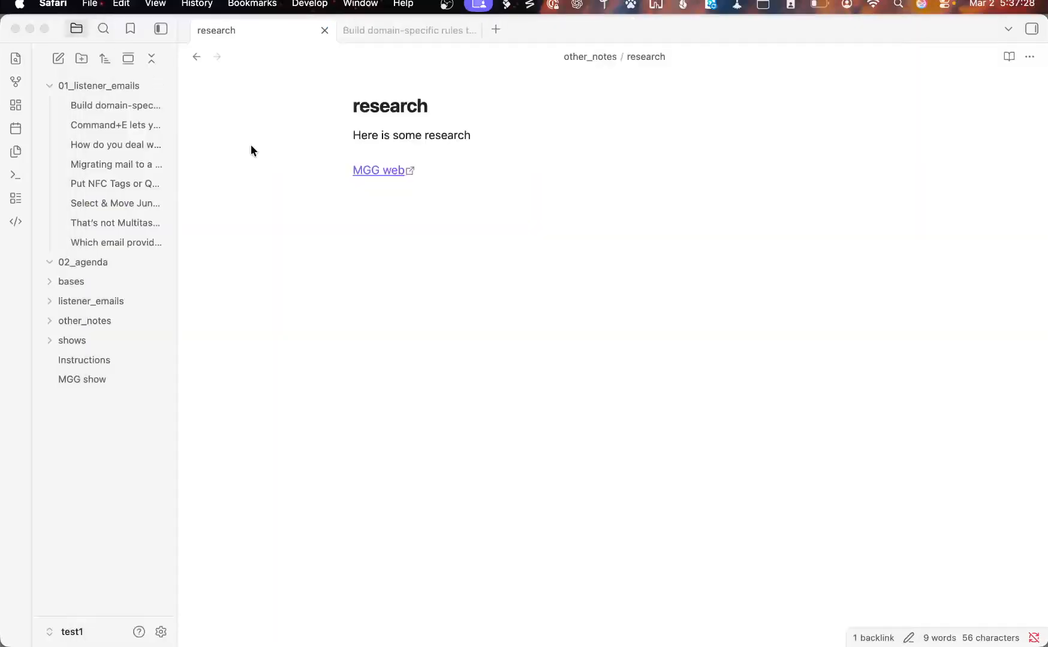
{"action": "left_click", "coordinate": [196, 57]}
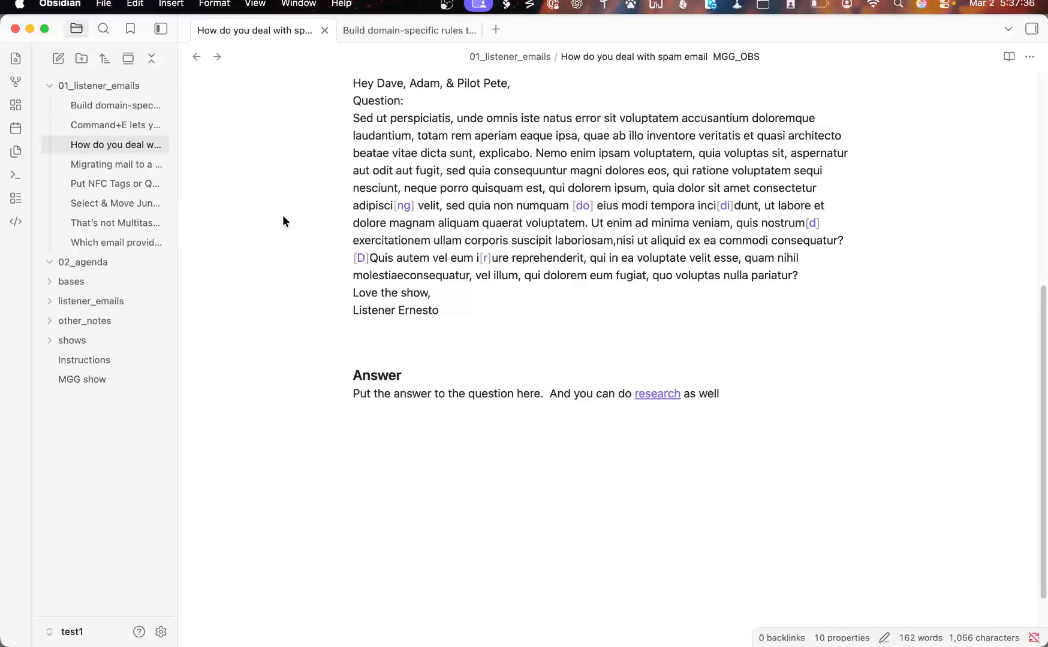
Step: In the spam email note's properties, reassign geek to the host who is assigned the "Build domain-specific rules" note
{"action": "scroll", "coordinate": [282, 214], "scroll_direction": "up", "scroll_amount": 6}
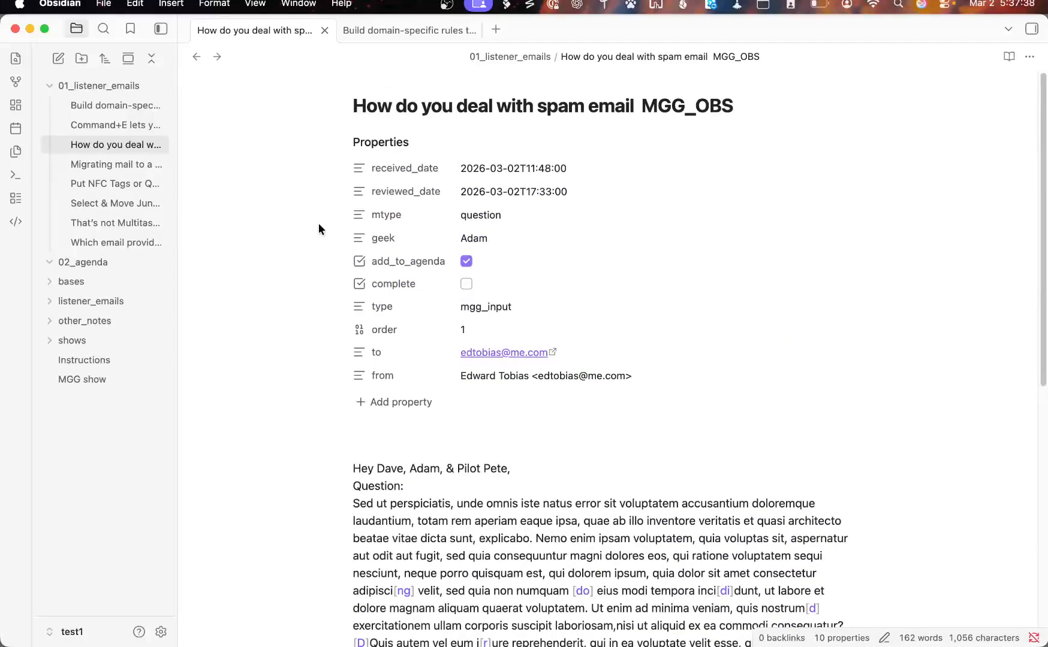
{"action": "double_click", "coordinate": [477, 238]}
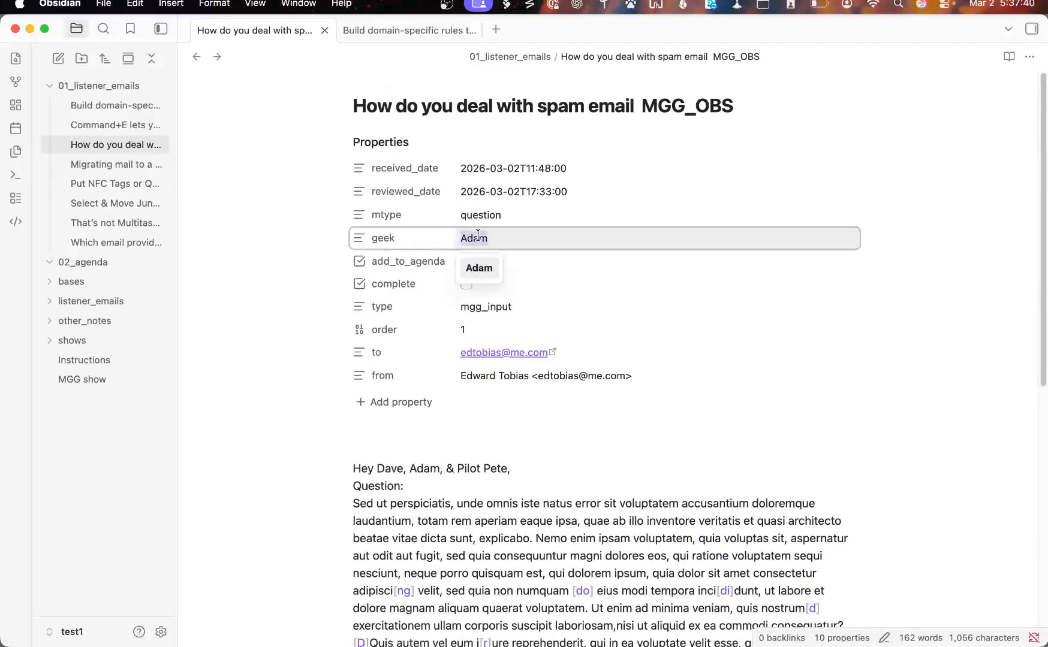
{"action": "type", "text": "Da"}
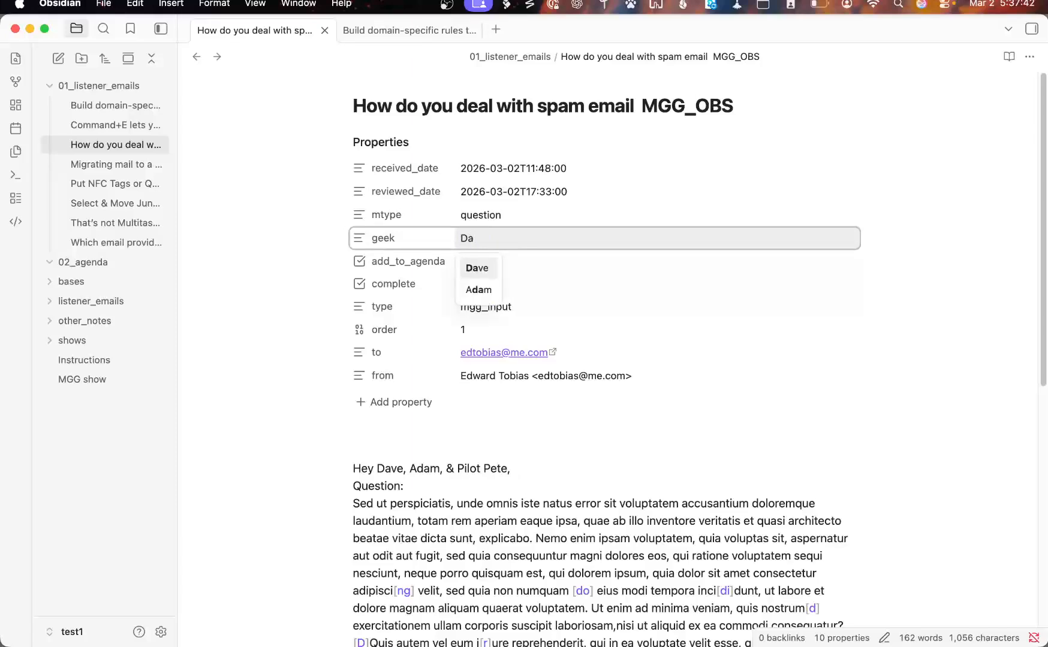
{"action": "left_click", "coordinate": [479, 268]}
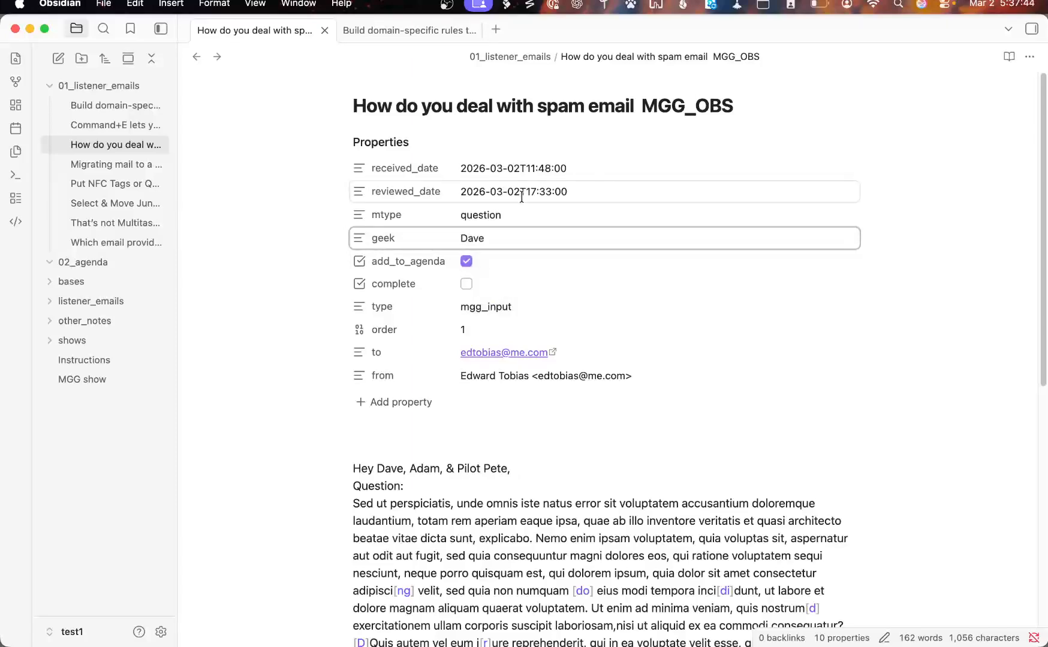
Step: Set the spam email note's mtype property to CSF and return to the MGG show note
{"action": "double_click", "coordinate": [488, 216]}
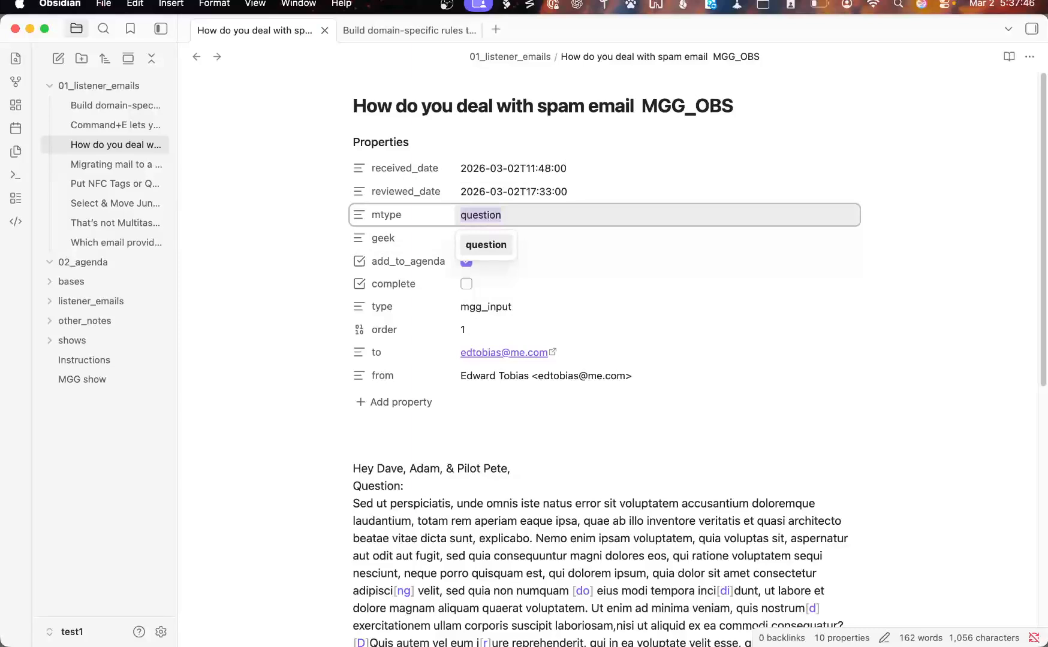
{"action": "type", "text": "CSF"}
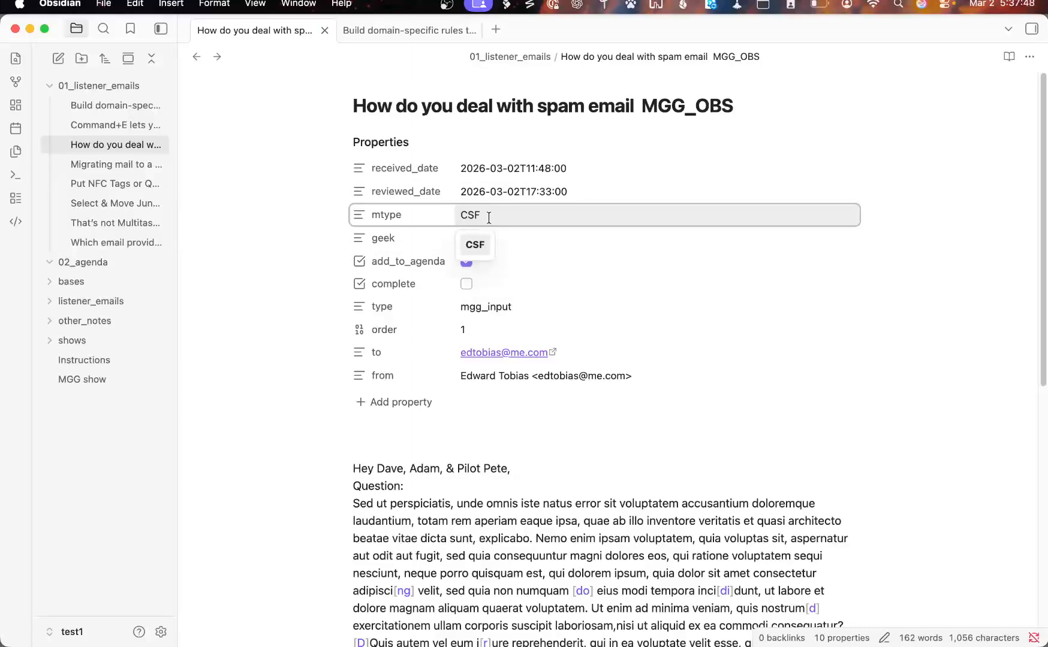
{"action": "left_click", "coordinate": [293, 206]}
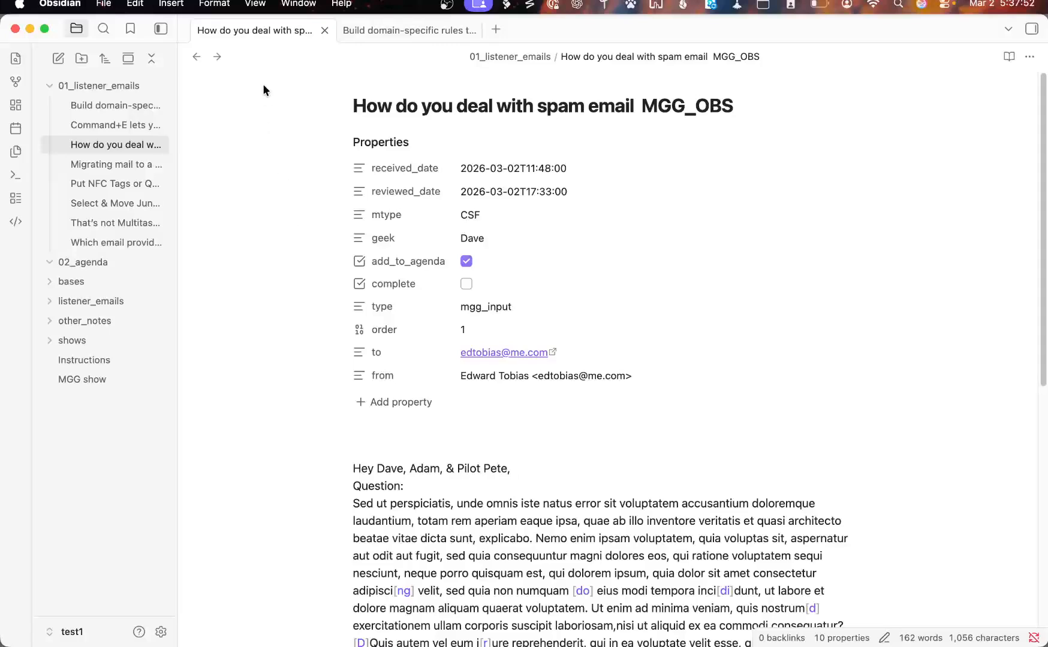
{"action": "left_click", "coordinate": [102, 378]}
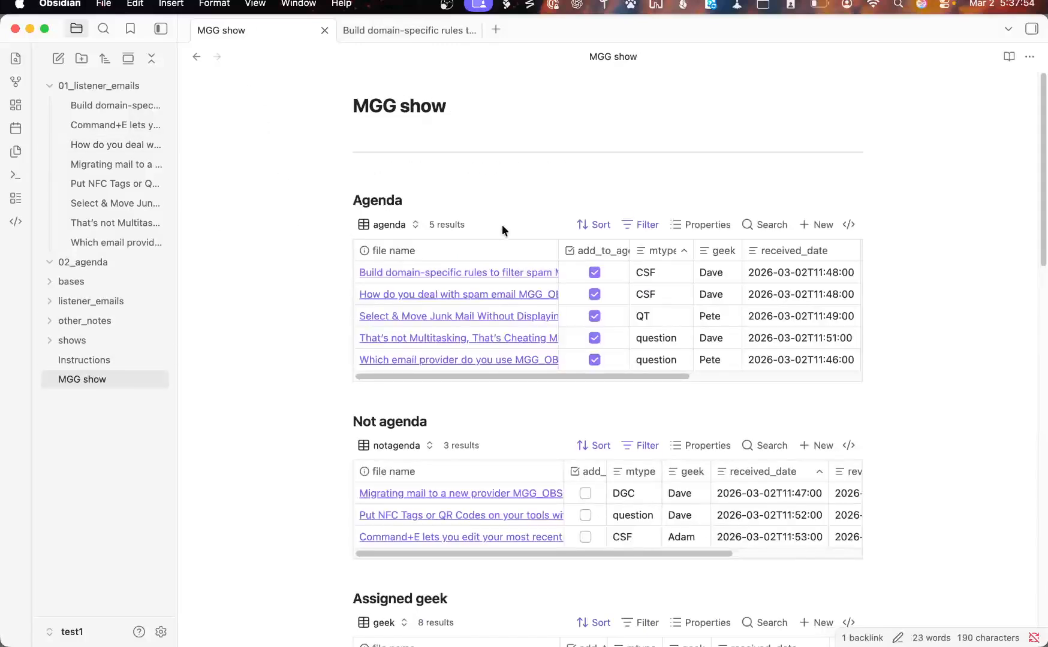